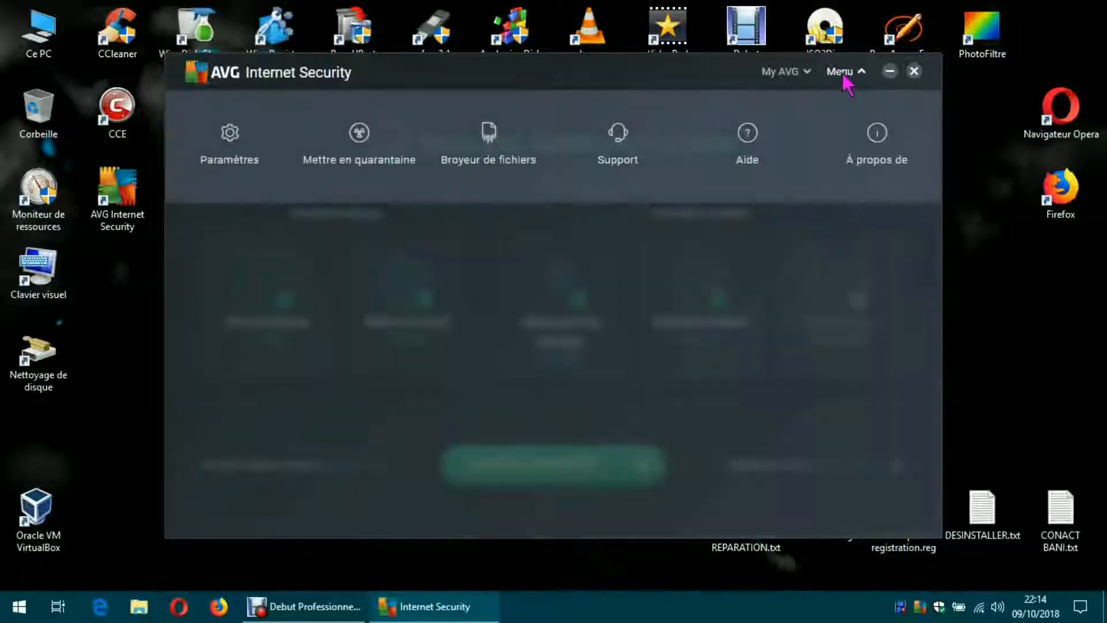
# - View the AVG Internet Security version information under À propos de, and close it
pyautogui.click(870, 165)
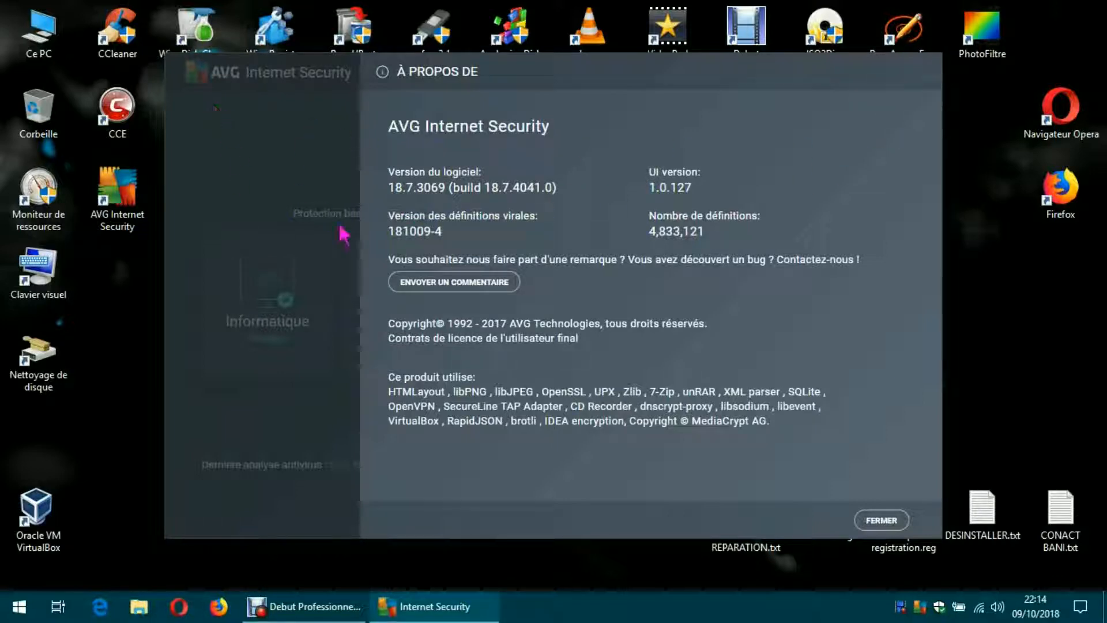
pyautogui.click(881, 521)
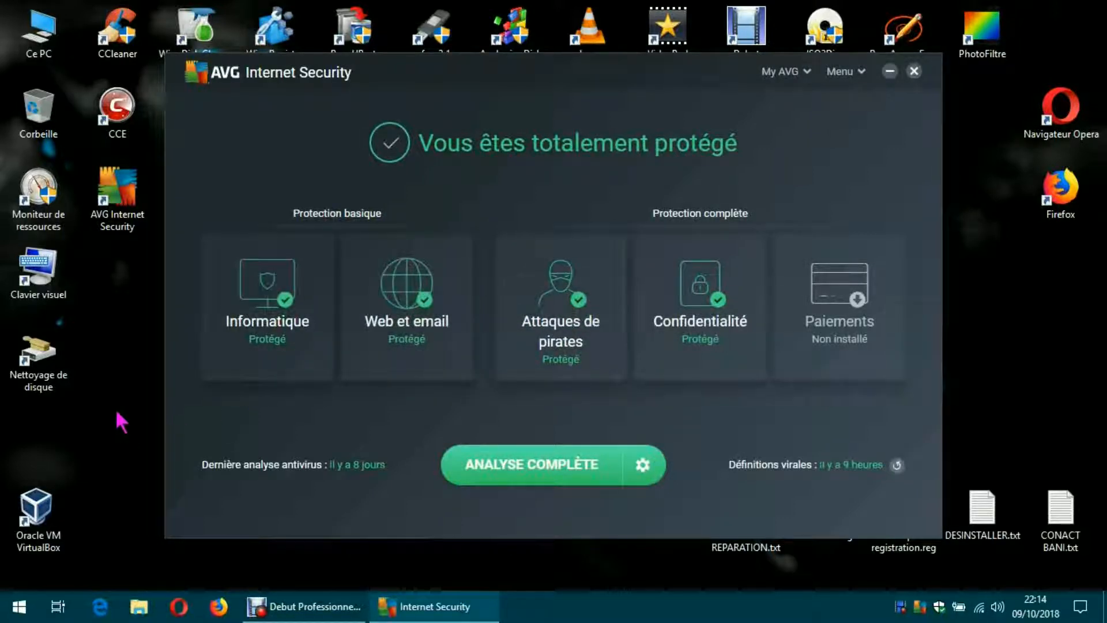
# - Launch the Clavier visuel on-screen keyboard from the desktop and minimize its window
pyautogui.doubleClick(39, 272)
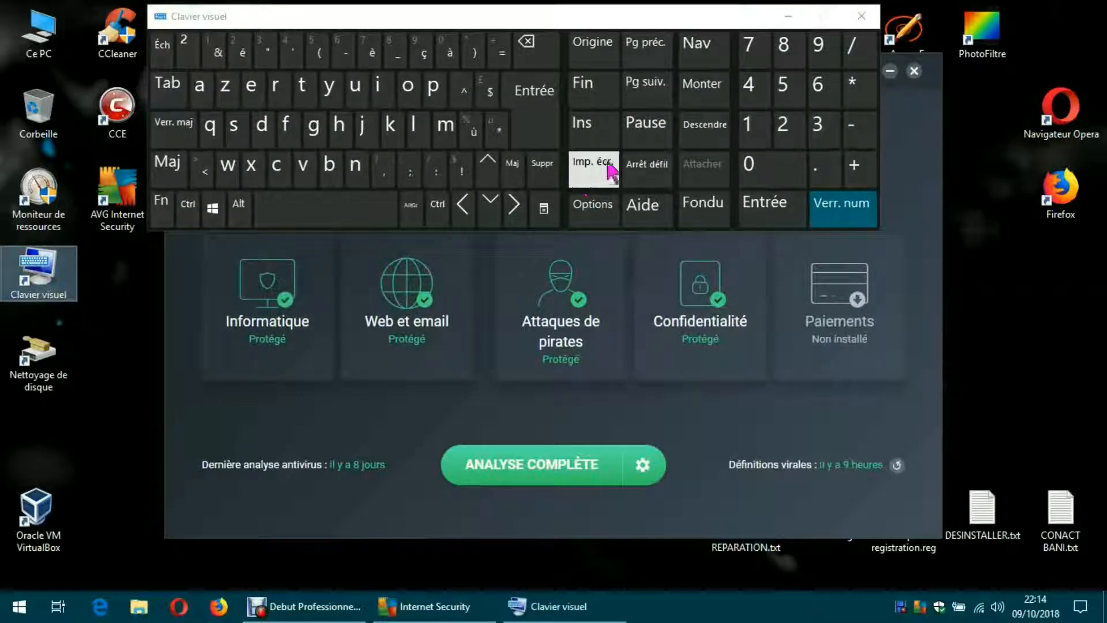
pyautogui.click(788, 17)
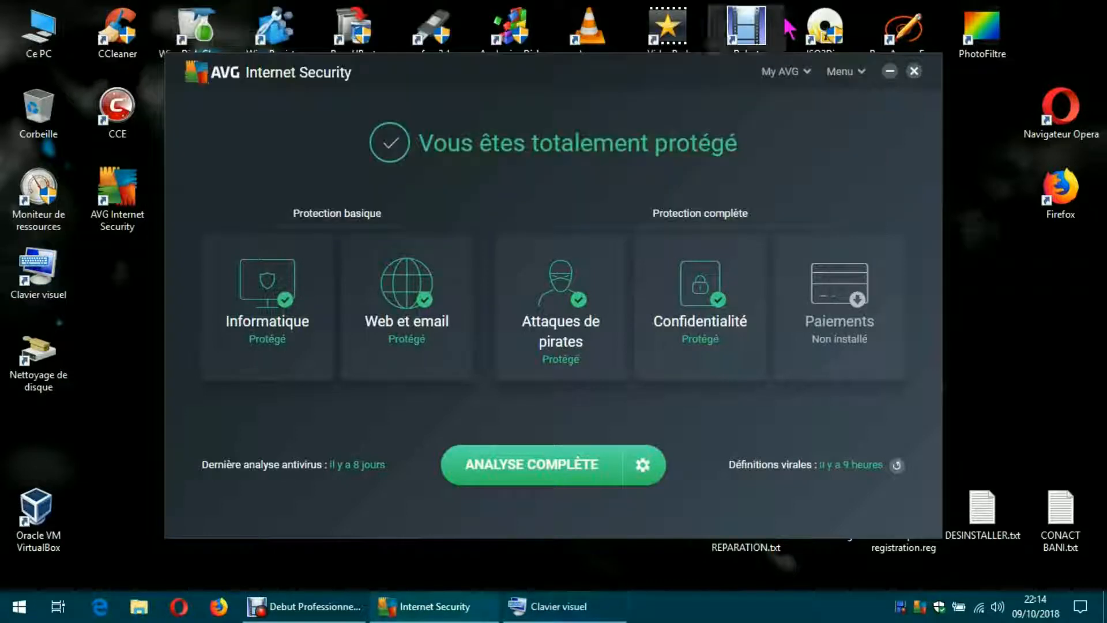
# - Examine the target path in the Clavier visuel shortcut's properties, and close the properties without changes
pyautogui.rightClick(45, 287)
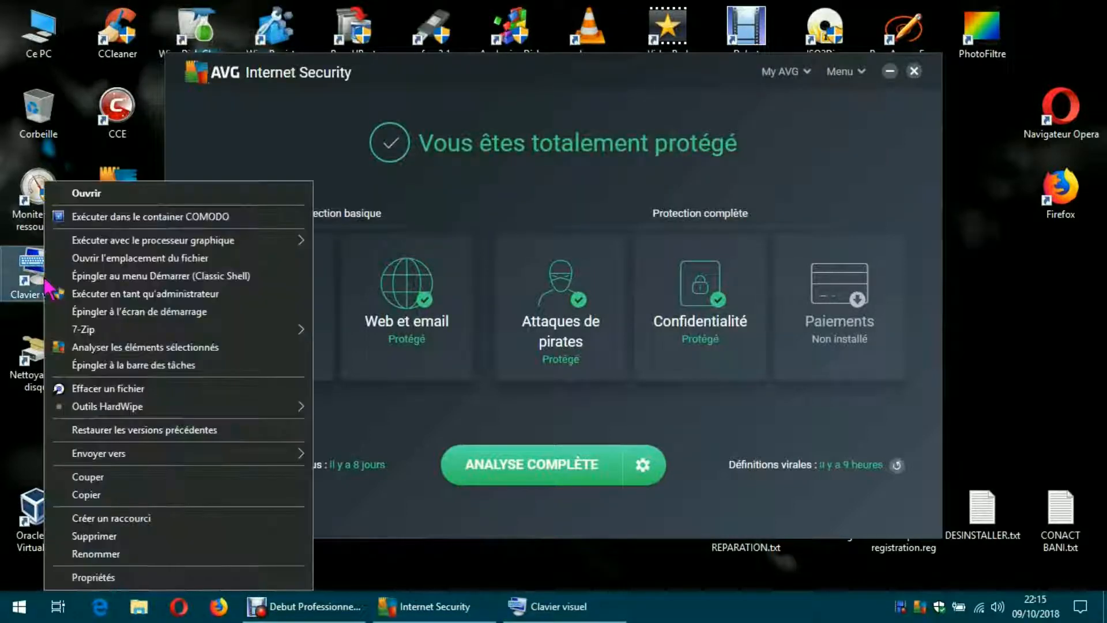
pyautogui.click(93, 577)
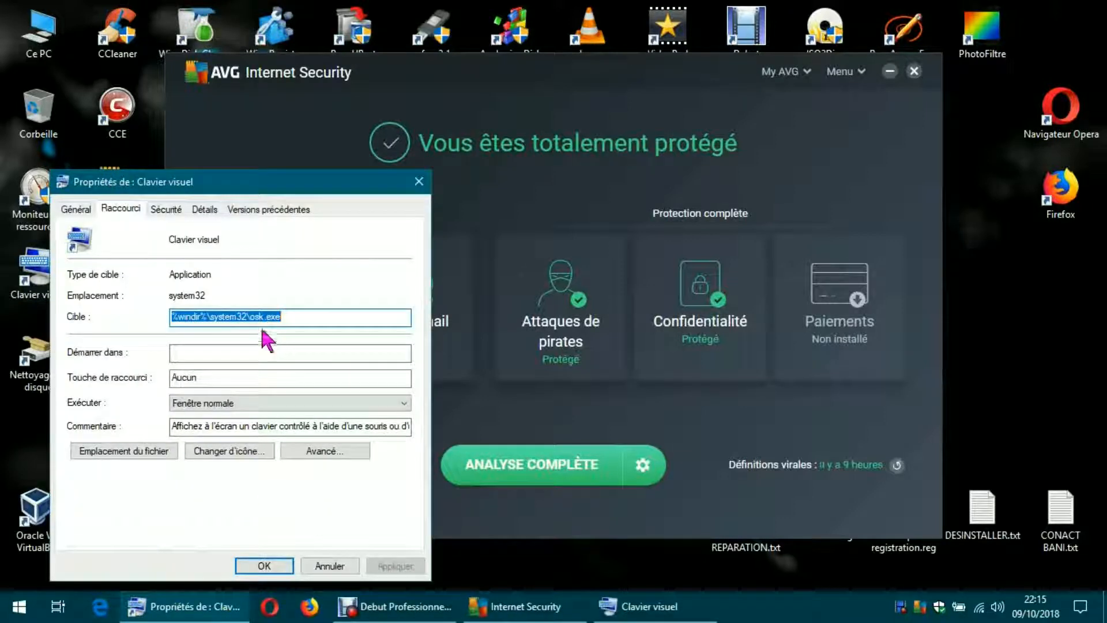
pyautogui.click(286, 324)
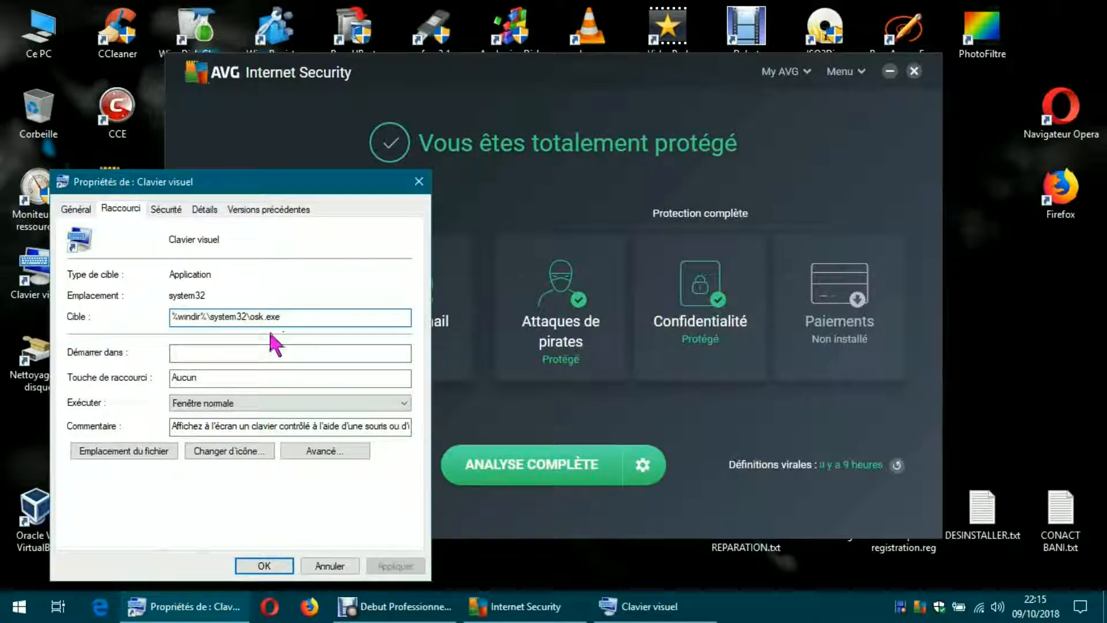
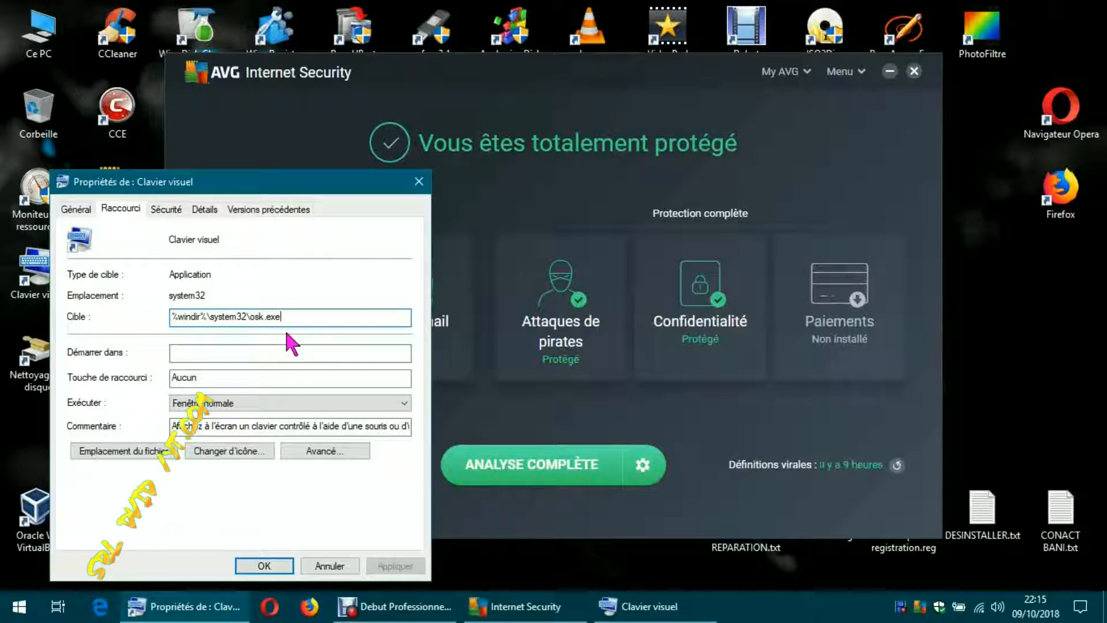
pyautogui.moveTo(276, 184); pyautogui.dragTo(429, 183)
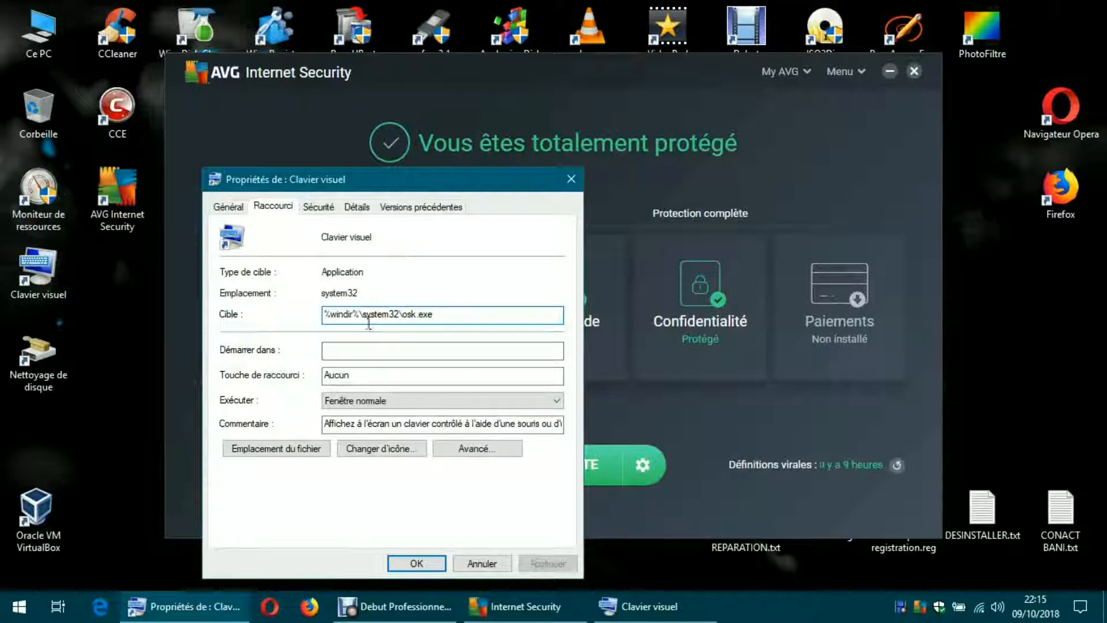
pyautogui.moveTo(440, 319); pyautogui.dragTo(241, 323)
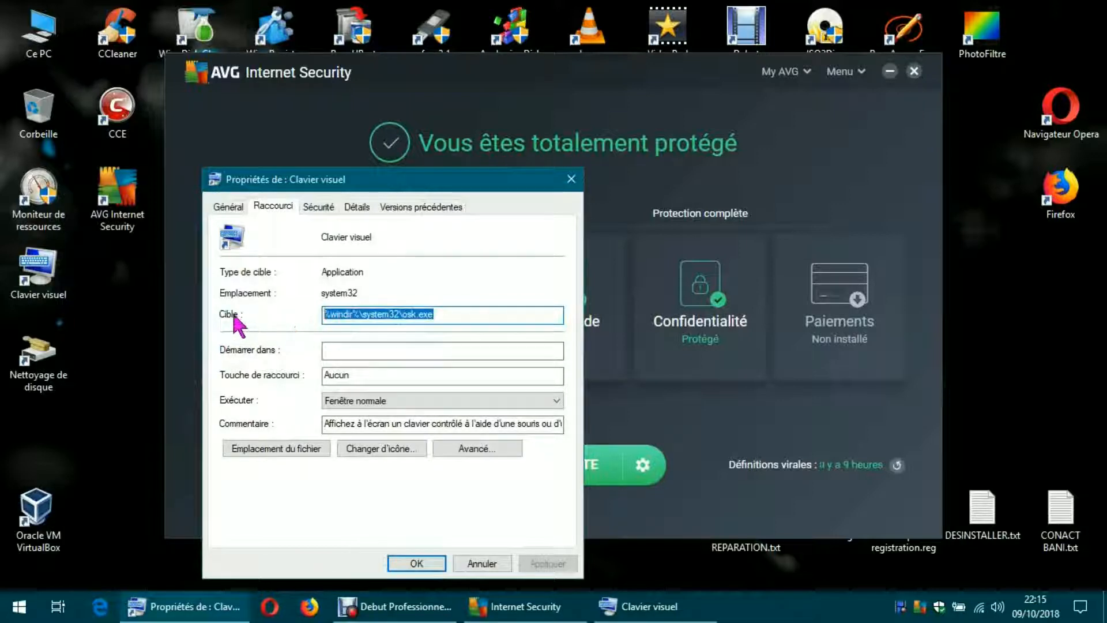
pyautogui.click(456, 315)
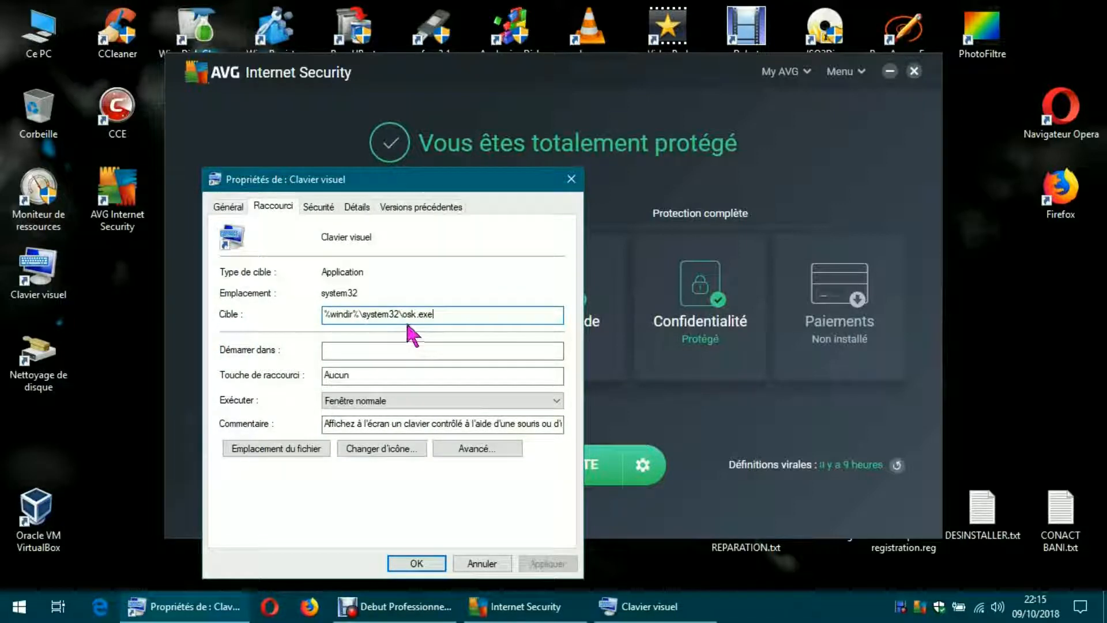
pyautogui.click(571, 179)
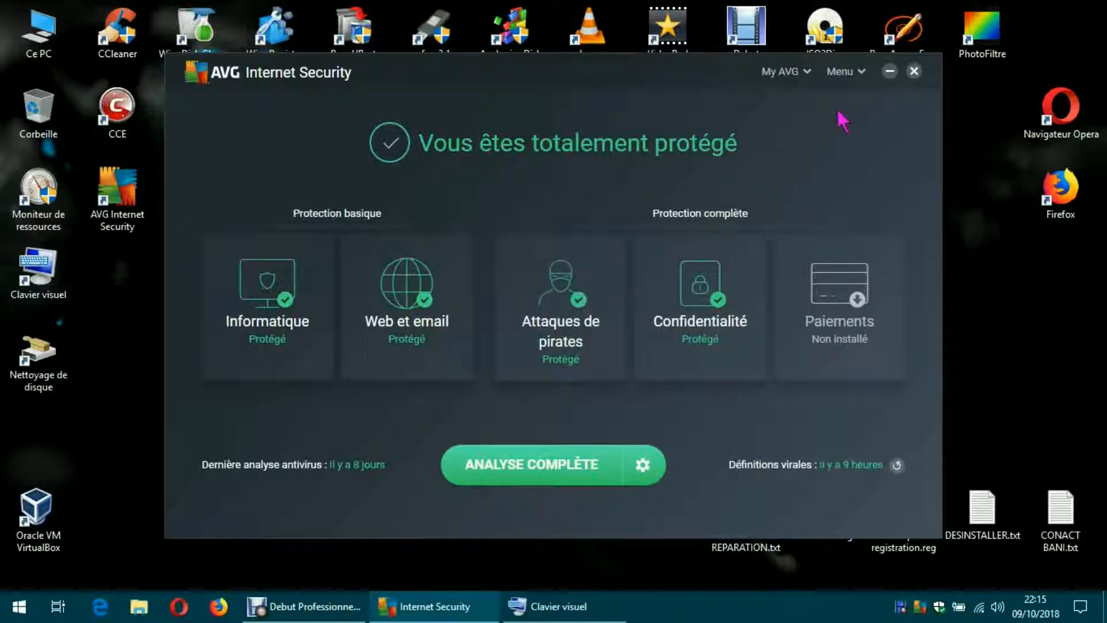
# - Open the application rules of the Pare-feu amélioré component in the AVG settings
pyautogui.click(841, 72)
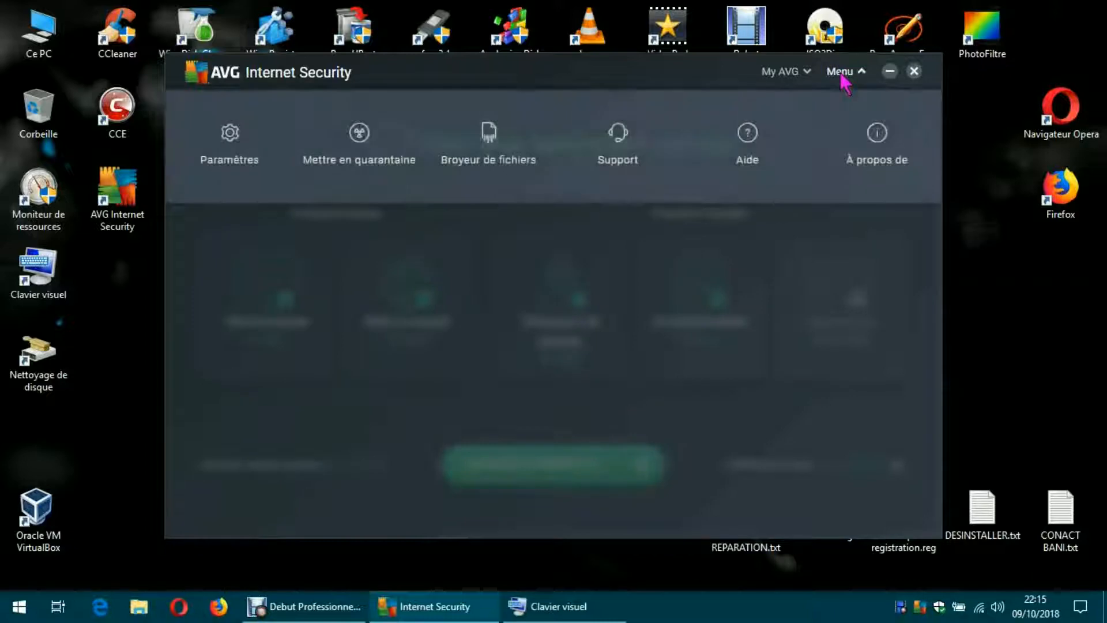
pyautogui.click(230, 164)
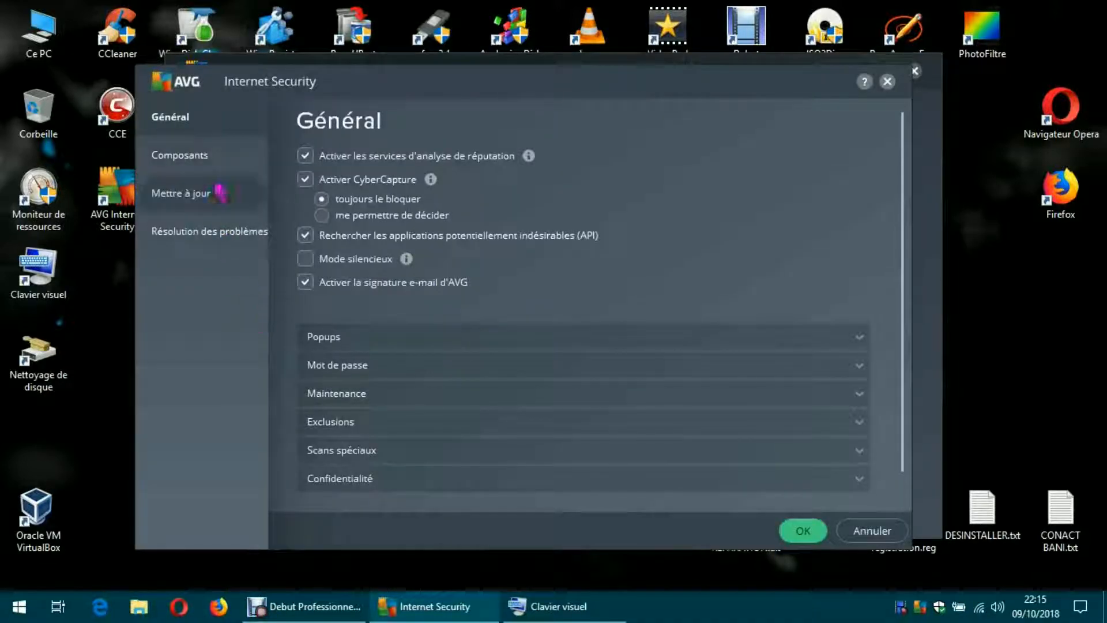
pyautogui.click(206, 164)
pyautogui.scroll(-5, 544, 326)
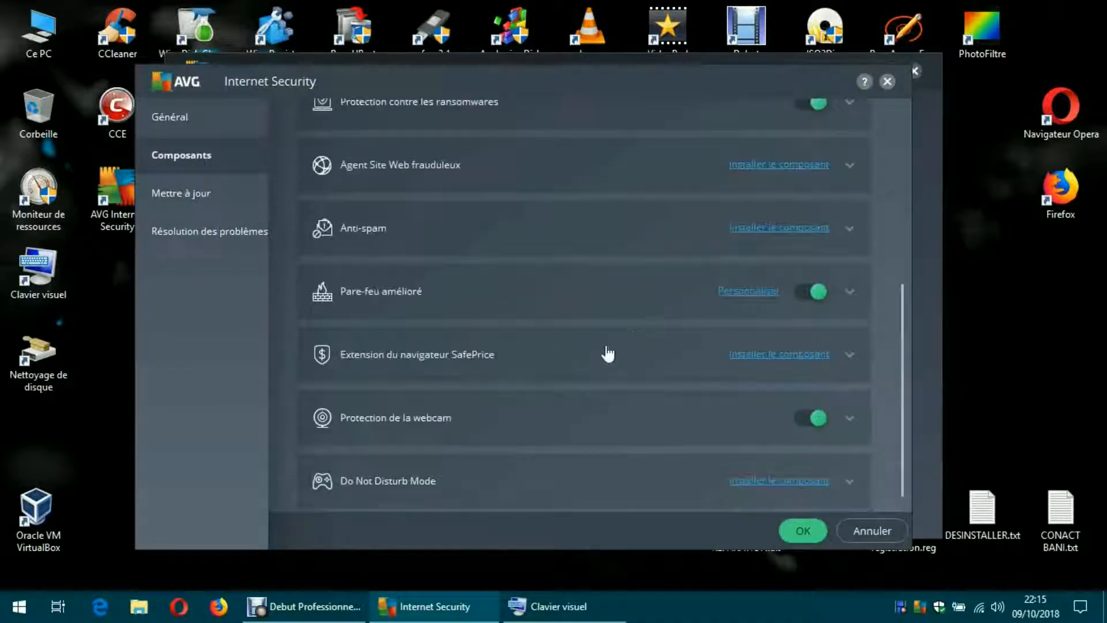
pyautogui.click(851, 295)
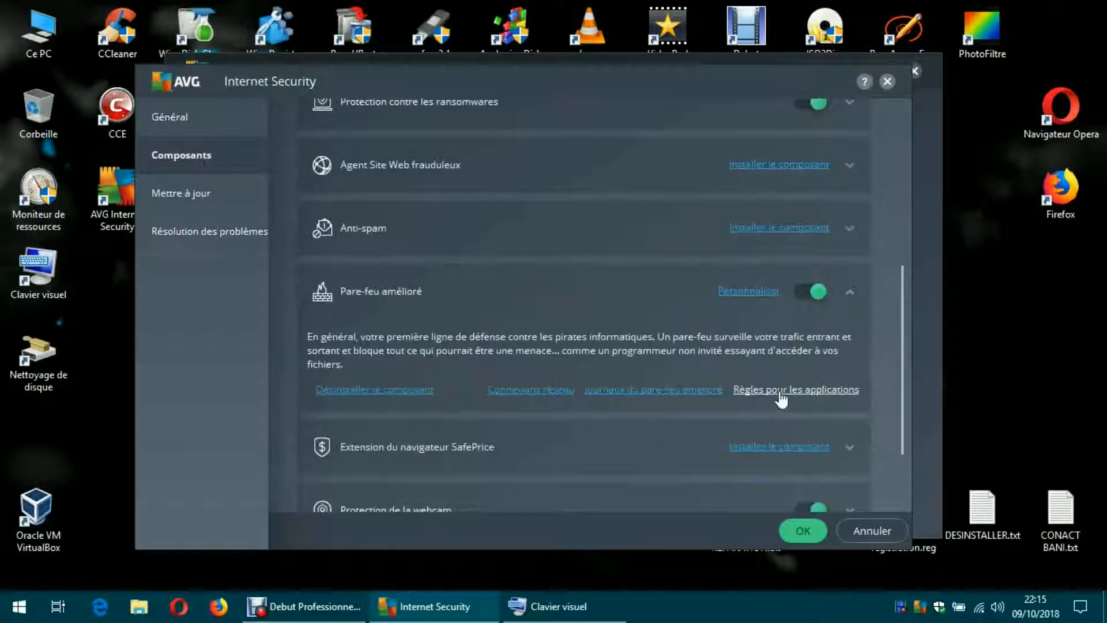
pyautogui.click(819, 391)
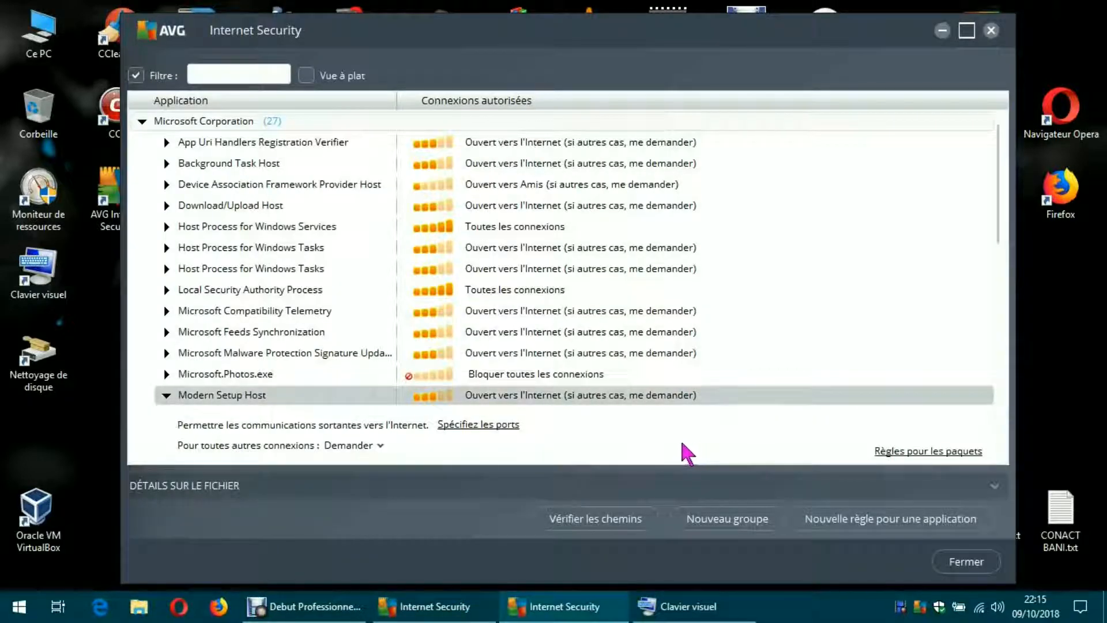
# - Try to add a firewall application rule in the Other group, browsing to C:\Windows\System32 for the executable
pyautogui.click(874, 525)
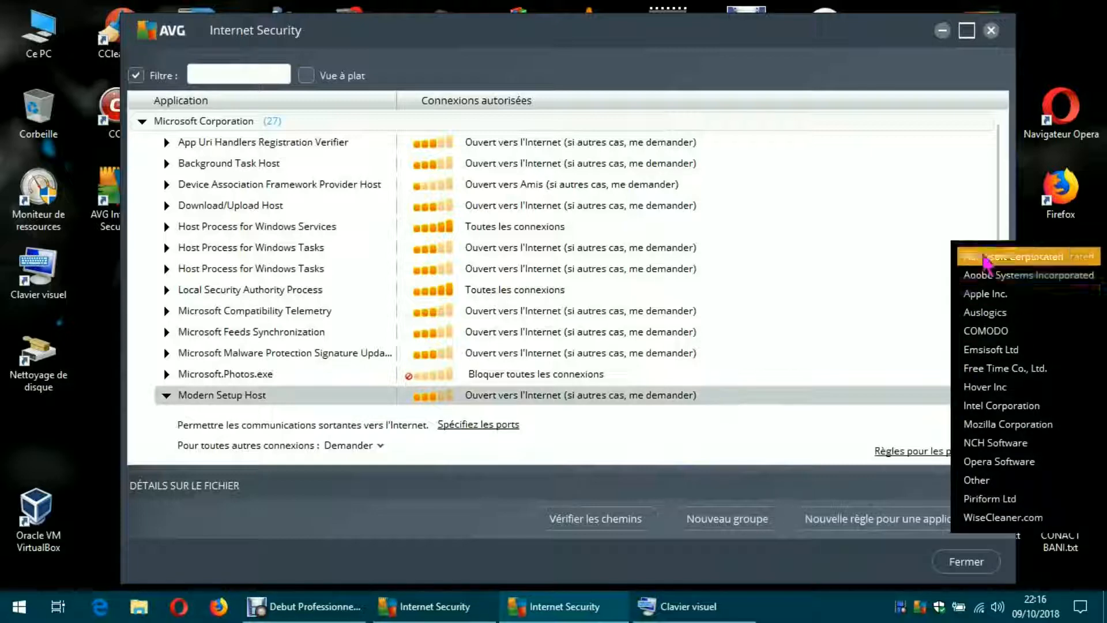
pyautogui.click(984, 483)
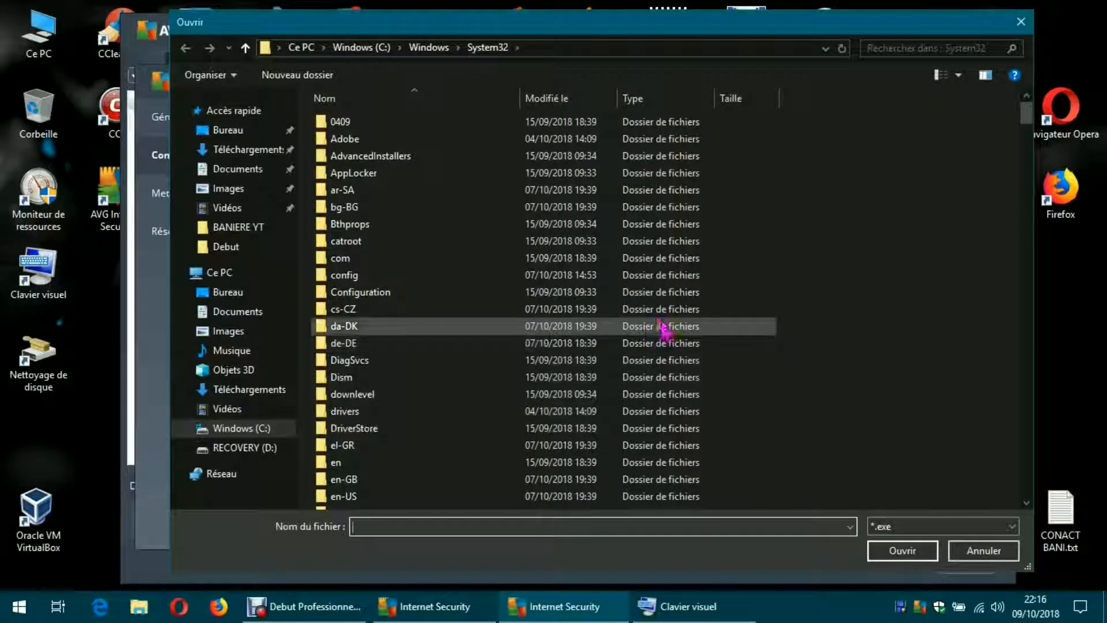
pyautogui.moveTo(798, 32); pyautogui.dragTo(669, 23)
pyautogui.click(145, 427)
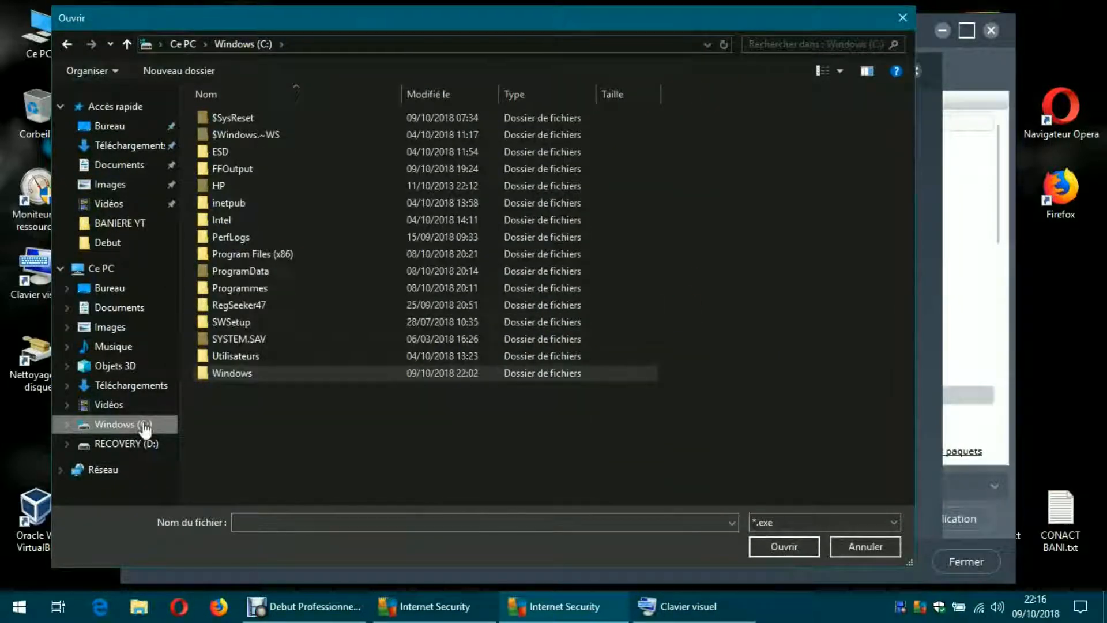
pyautogui.doubleClick(248, 376)
pyautogui.scroll(-8, 527, 339)
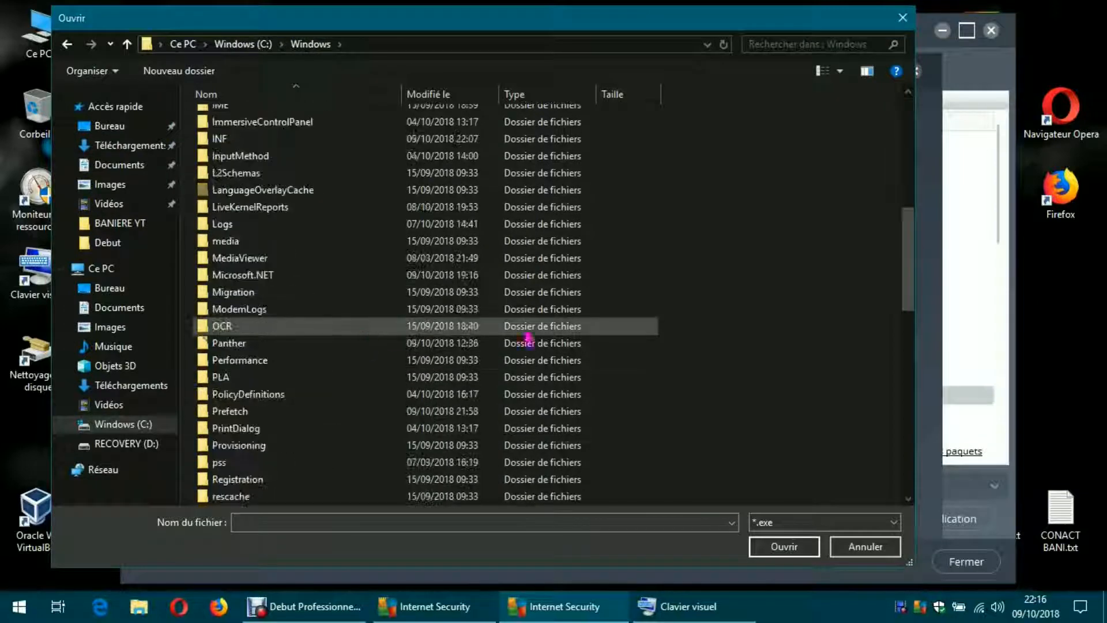
pyautogui.scroll(-11, 554, 340)
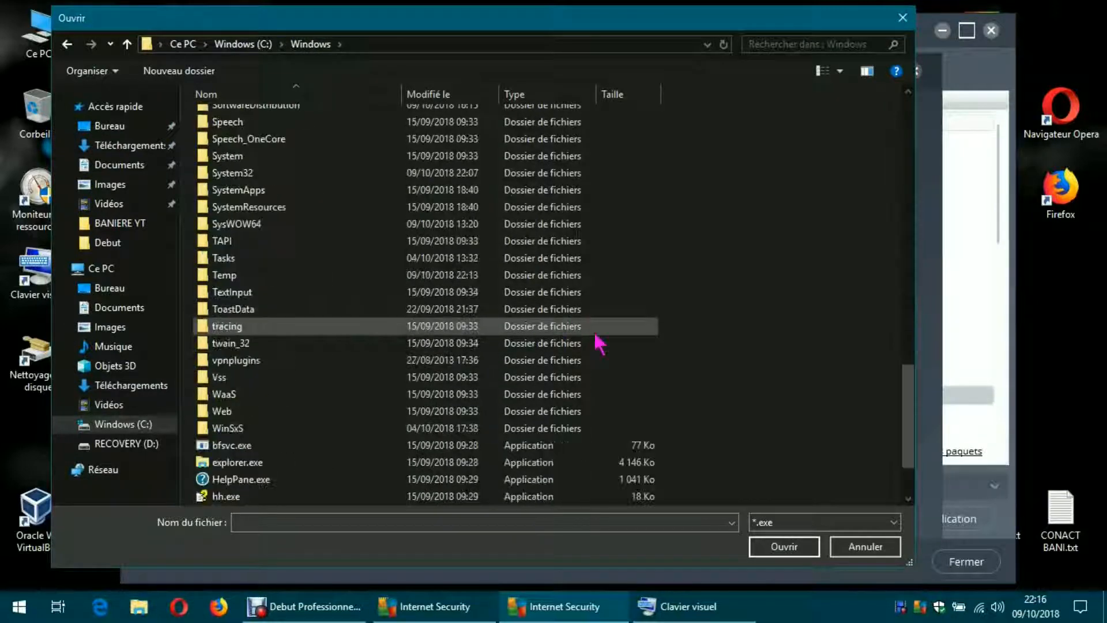
pyautogui.doubleClick(248, 174)
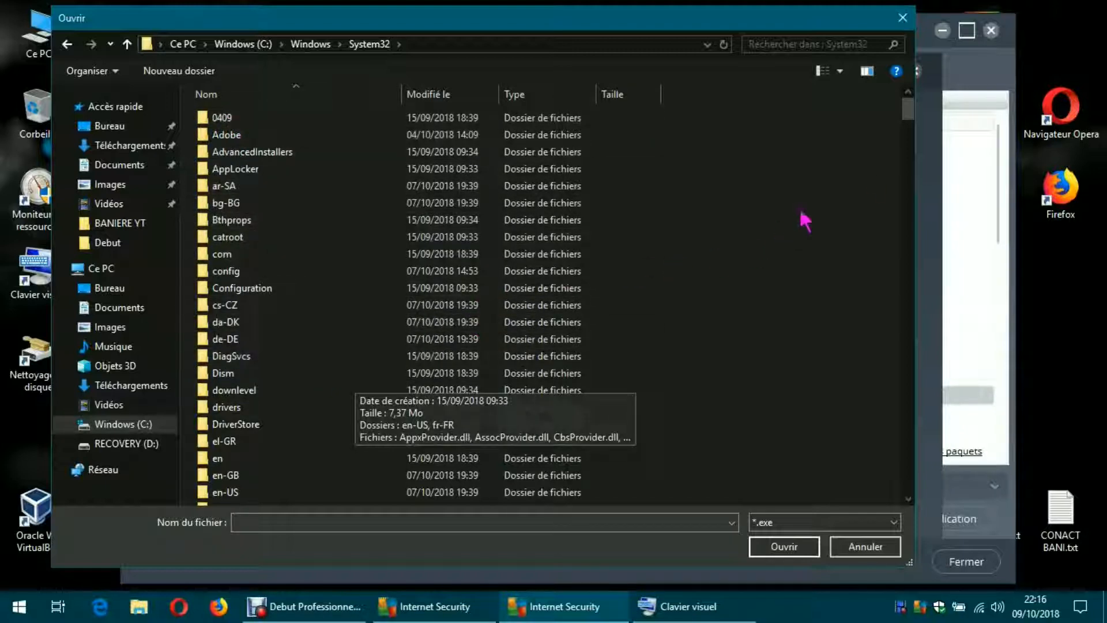
# - Look through the executables in the System32 folder for osk.exe, and close the file selection dialog
pyautogui.click(307, 101)
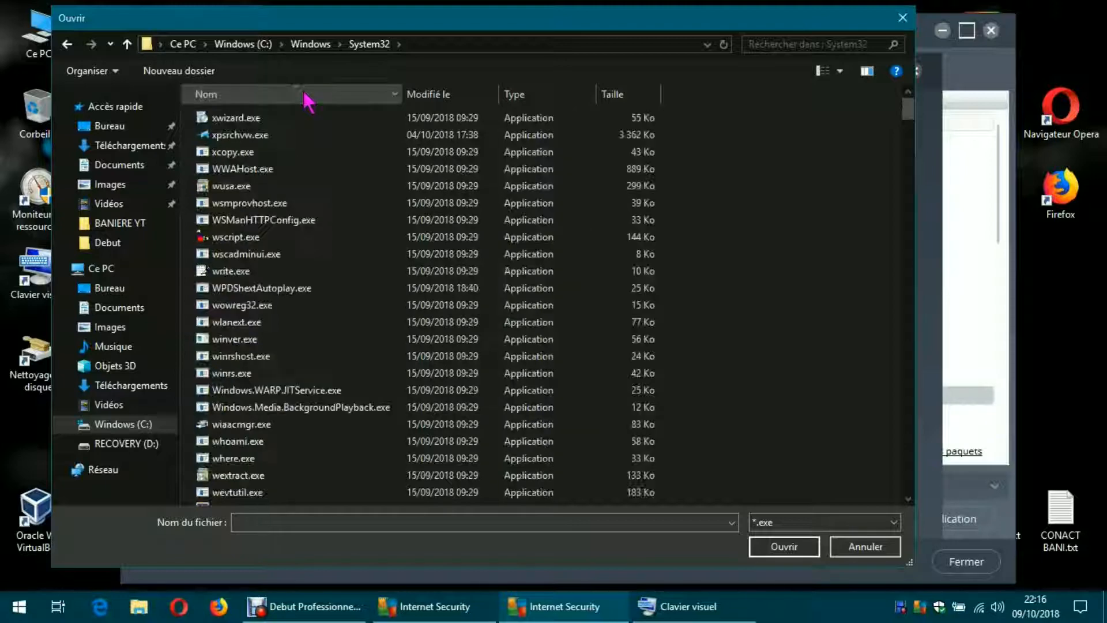
pyautogui.click(326, 106)
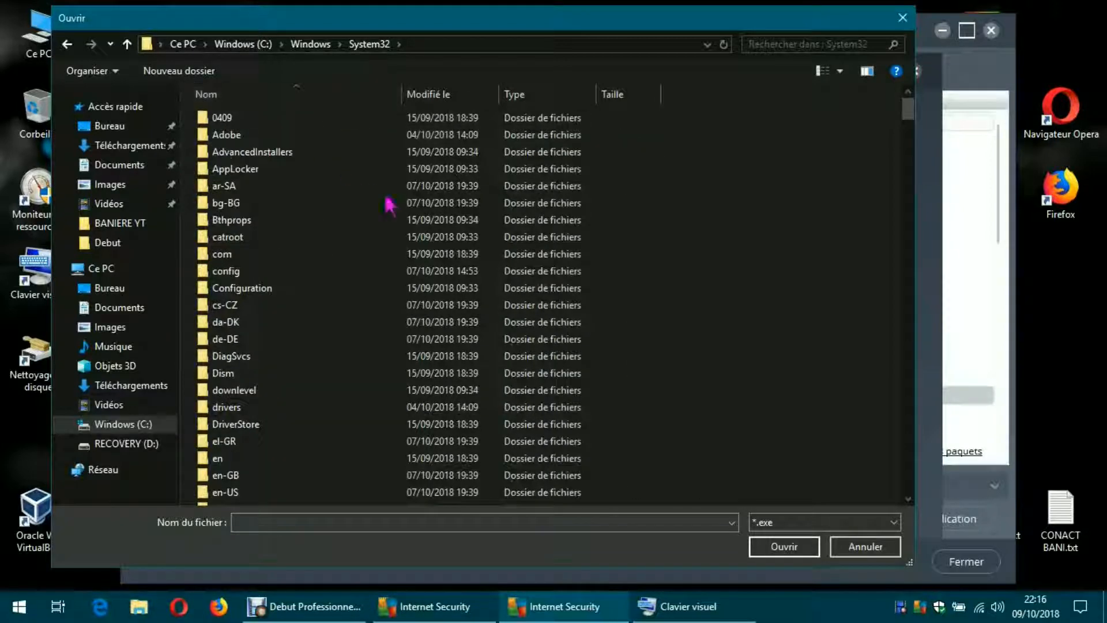
pyautogui.moveTo(910, 114); pyautogui.dragTo(907, 334)
pyautogui.scroll(-5, 347, 311)
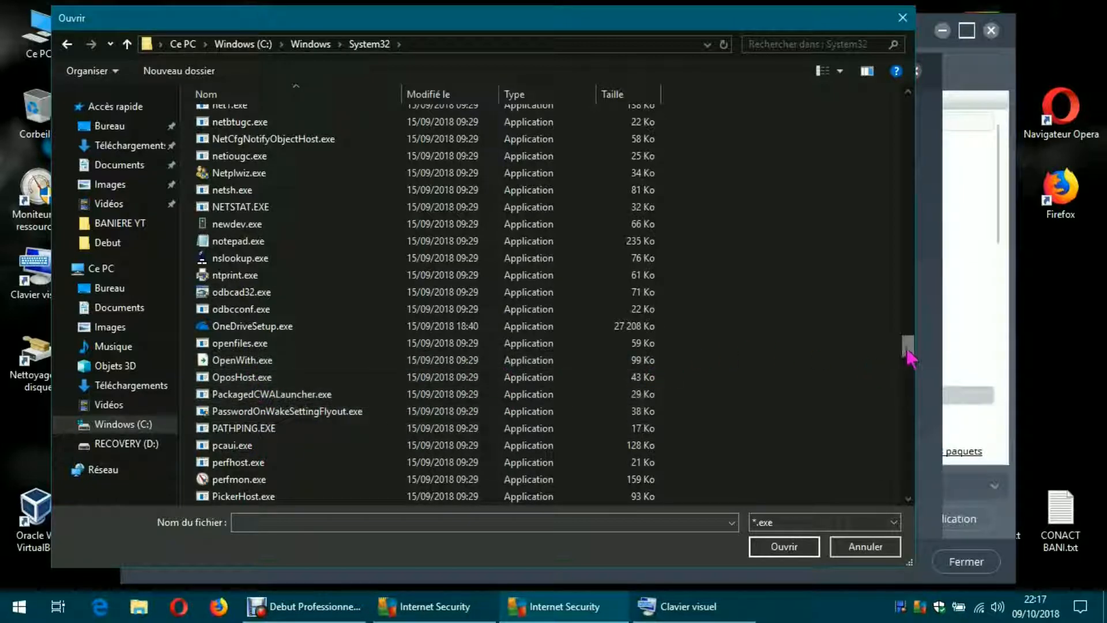
pyautogui.scroll(-2, 910, 358)
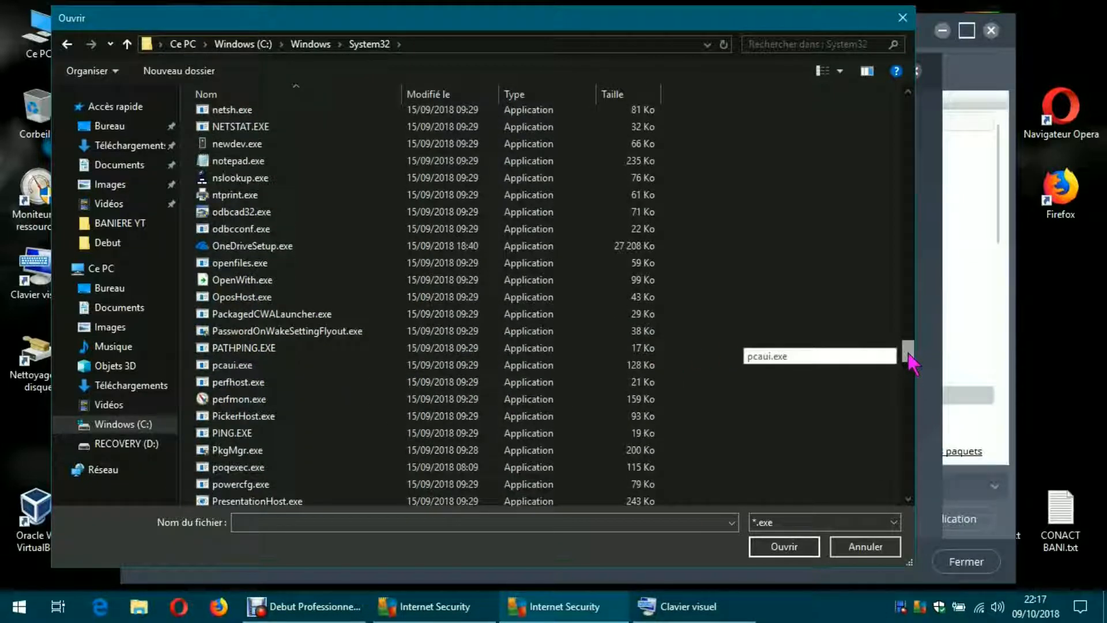
pyautogui.moveTo(910, 358); pyautogui.dragTo(912, 375)
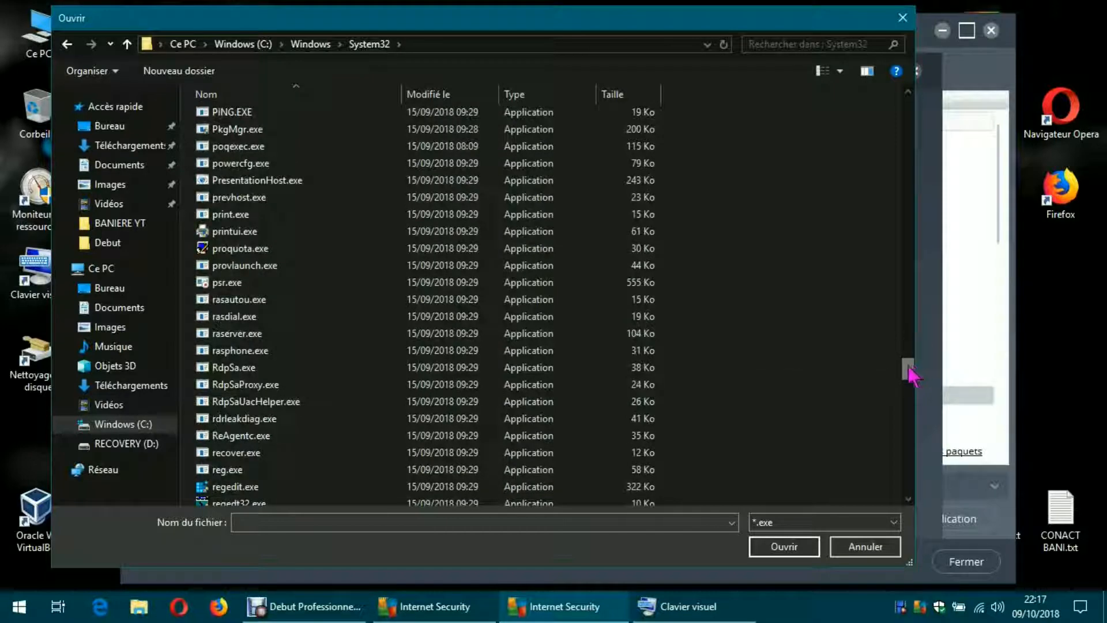
pyautogui.moveTo(913, 376); pyautogui.dragTo(893, 495)
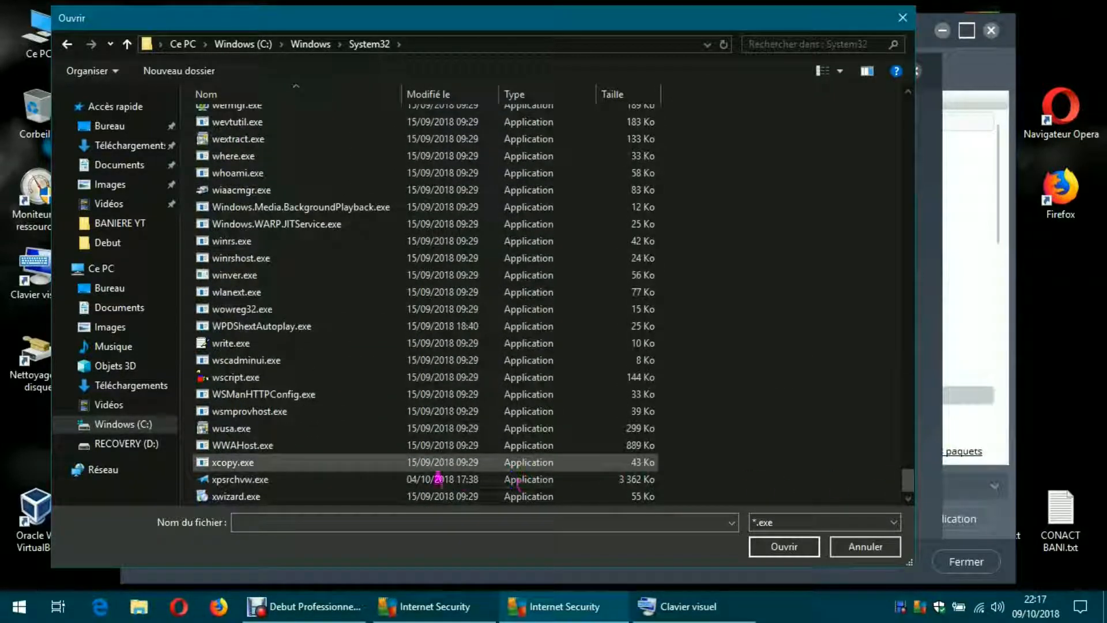
pyautogui.scroll(6, 403, 321)
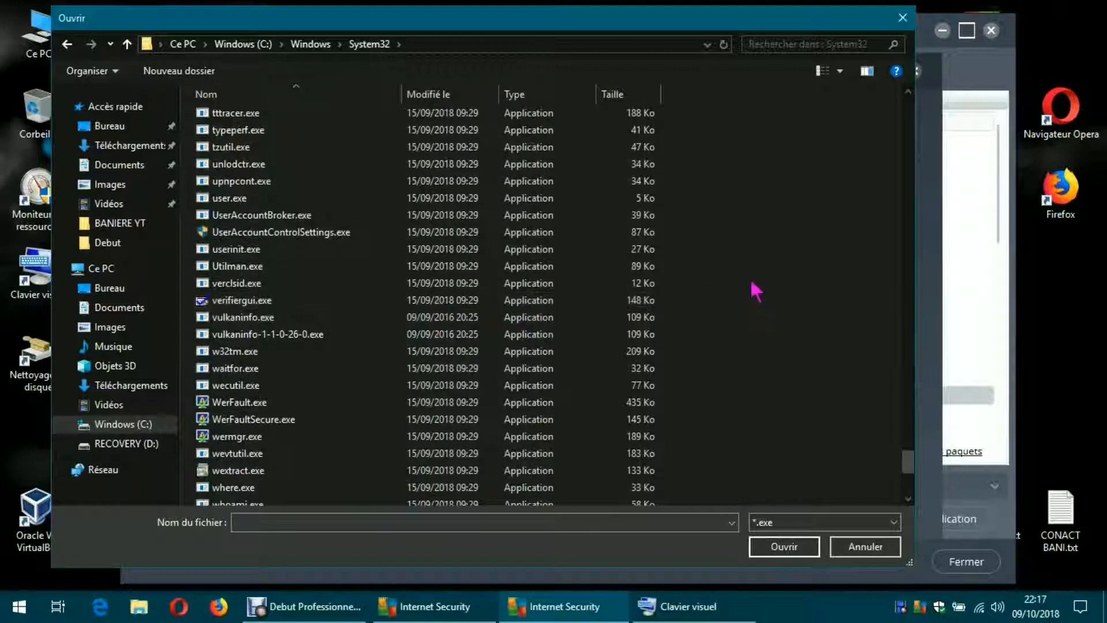
pyautogui.scroll(20, 756, 291)
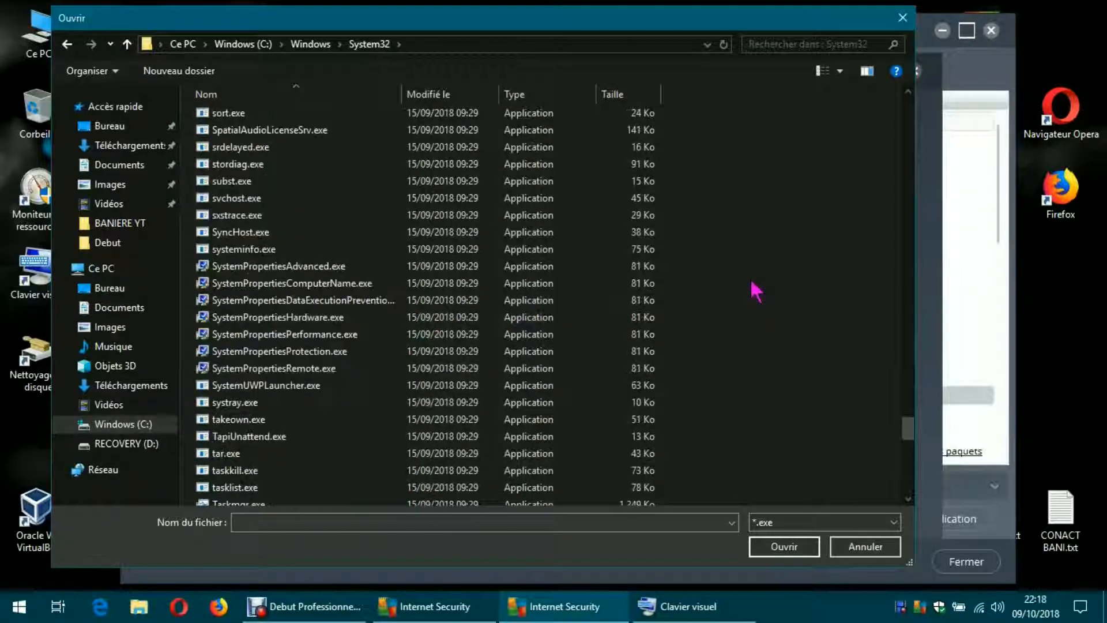
pyautogui.scroll(5, 782, 290)
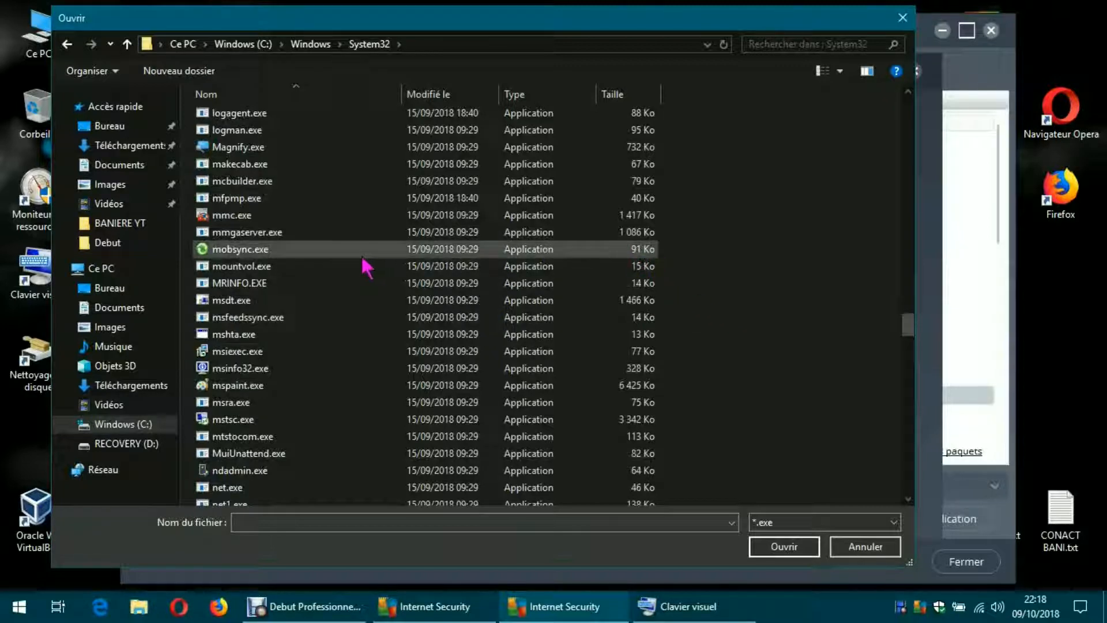
pyautogui.scroll(-9, 345, 245)
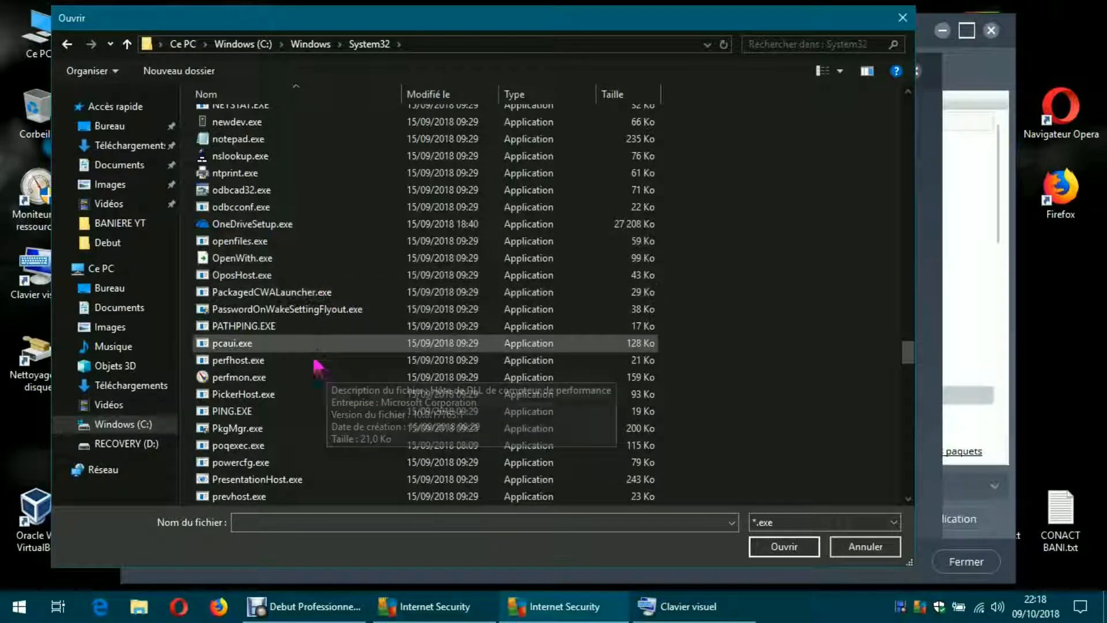
pyautogui.click(904, 18)
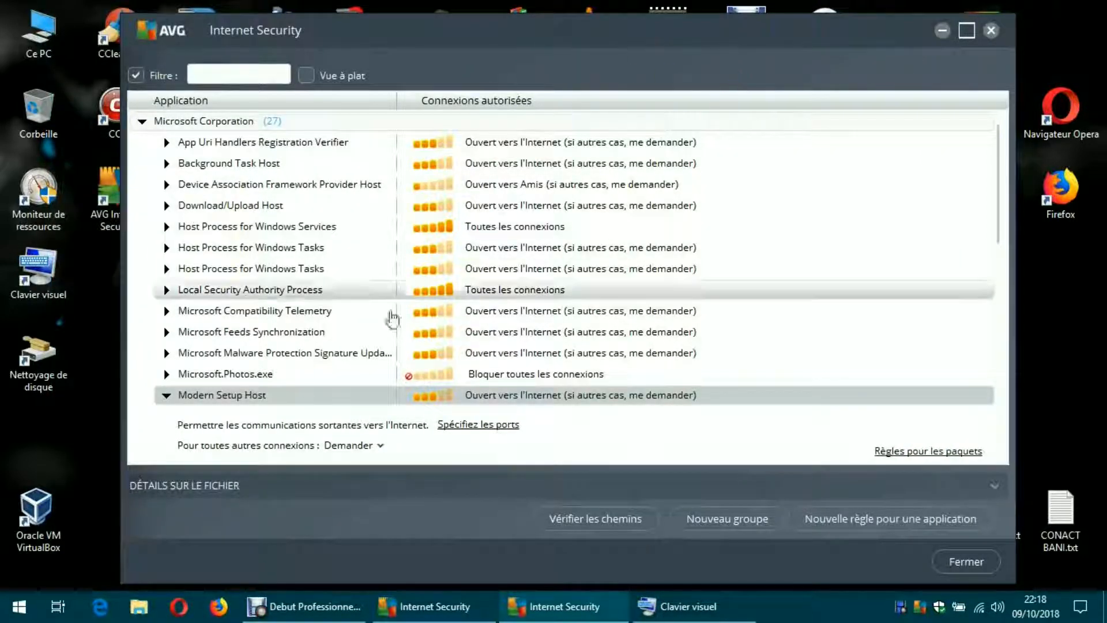
# - Open the C:\Windows\System32 folder in File Explorer, starting from Ce PC
pyautogui.doubleClick(39, 40)
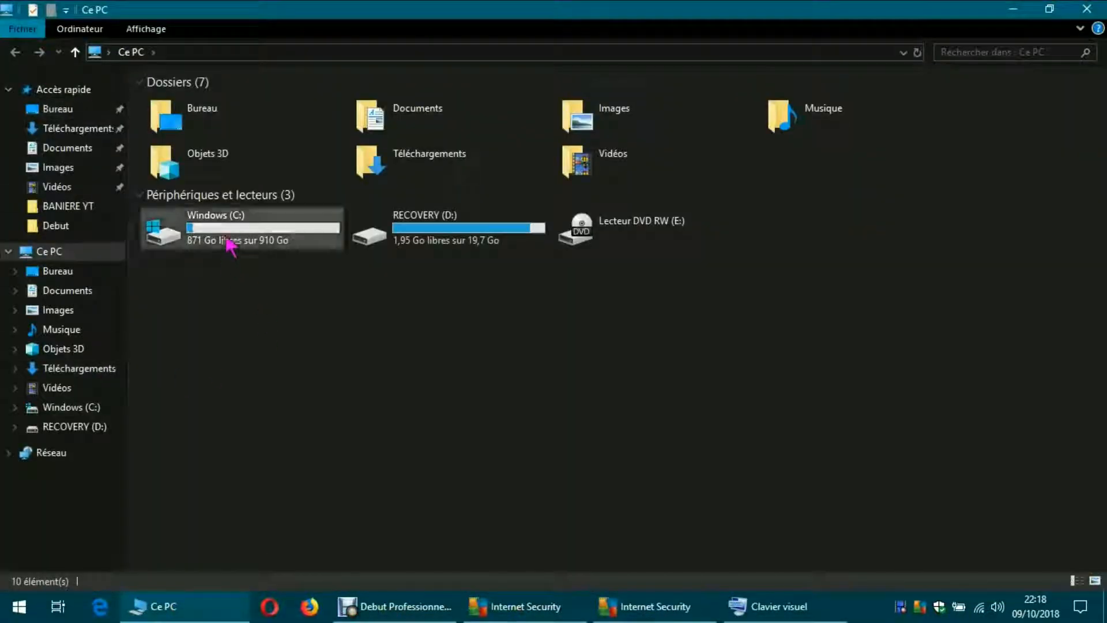
pyautogui.doubleClick(230, 243)
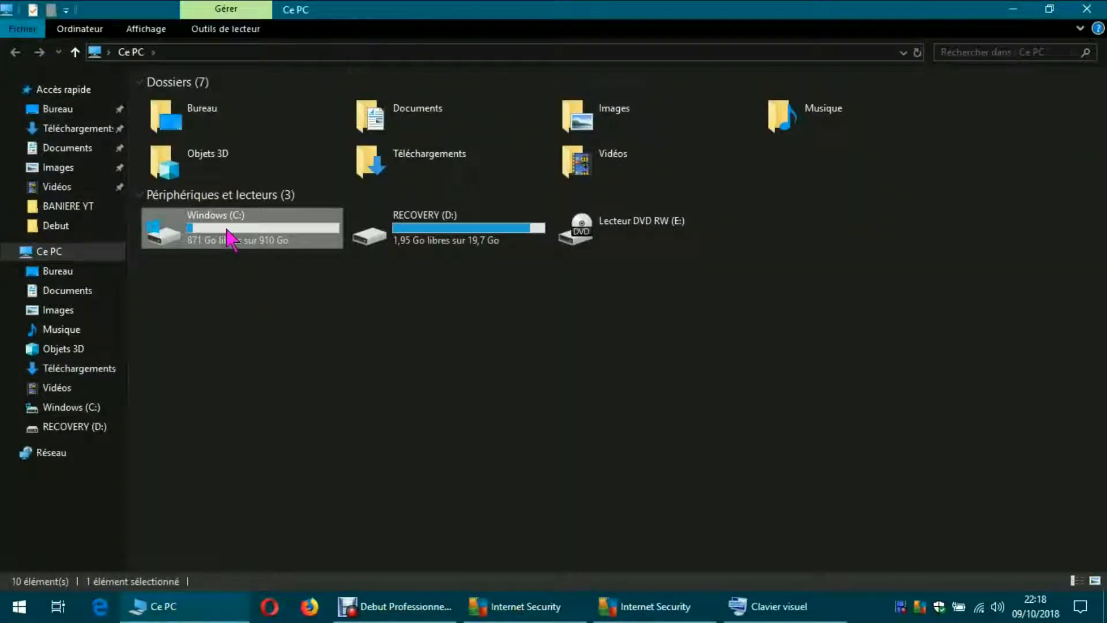
pyautogui.doubleClick(206, 358)
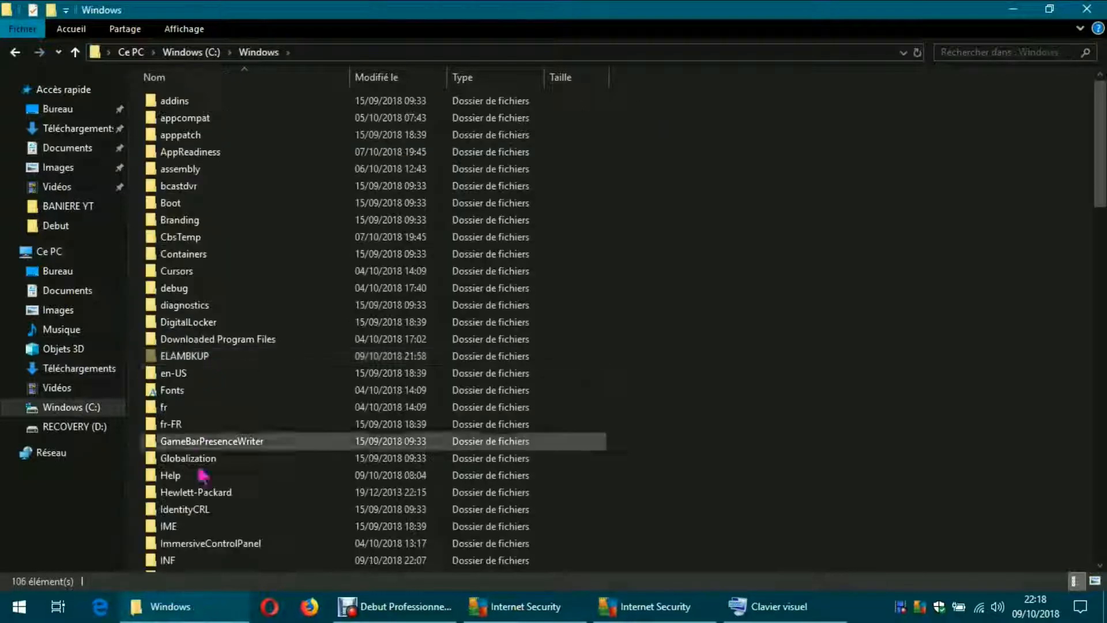
pyautogui.scroll(-13, 586, 340)
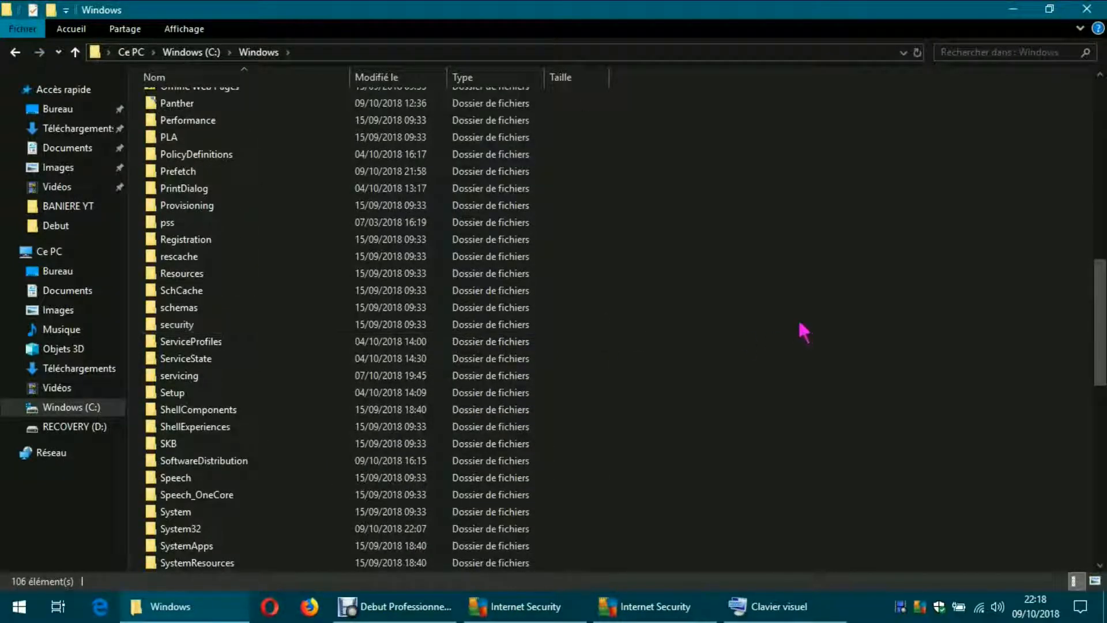
pyautogui.scroll(-3, 800, 332)
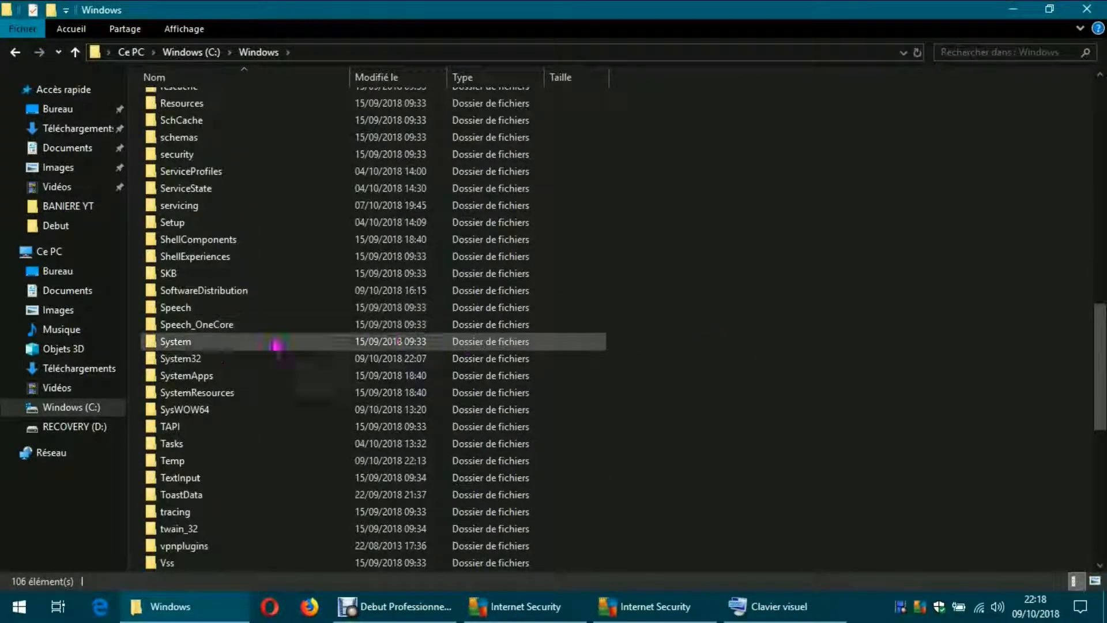
pyautogui.doubleClick(212, 361)
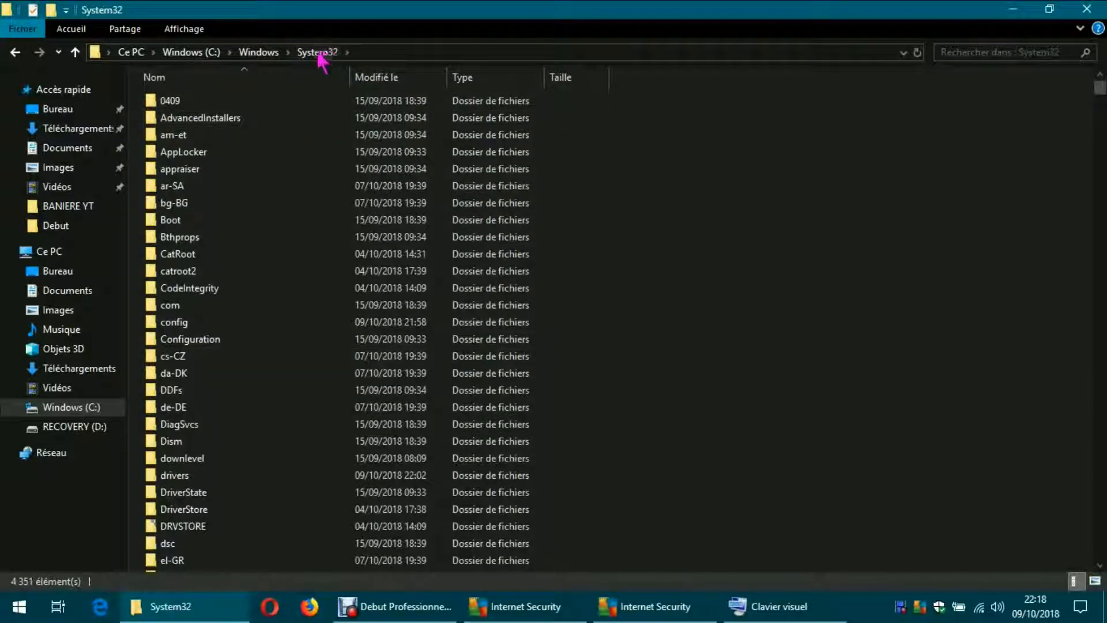
# - Locate osk.exe in the System32 folder and view its file details
pyautogui.click(303, 81)
pyautogui.click(303, 81)
pyautogui.scroll(-13, 420, 198)
pyautogui.moveTo(1099, 96); pyautogui.dragTo(1100, 340)
pyautogui.scroll(-17, 364, 347)
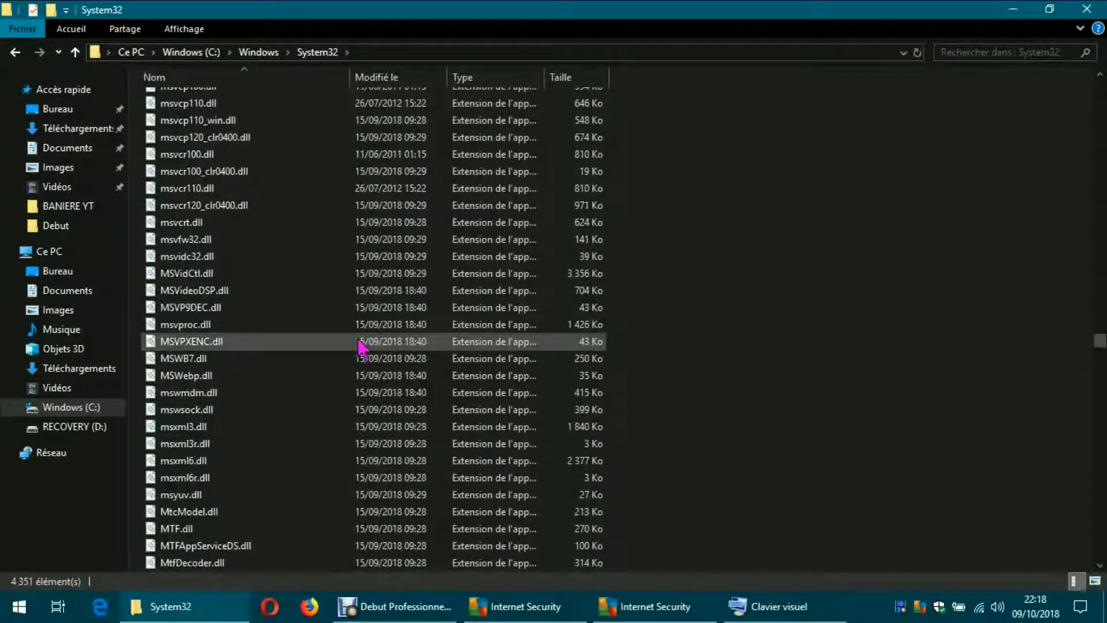
pyautogui.scroll(-20, 364, 347)
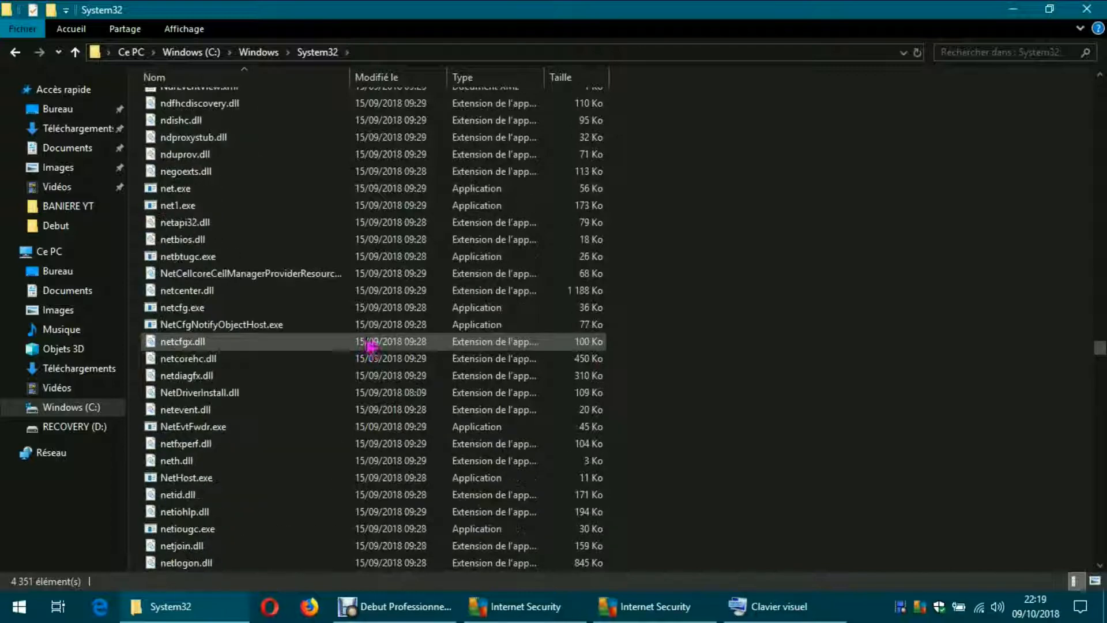
pyautogui.scroll(-20, 381, 345)
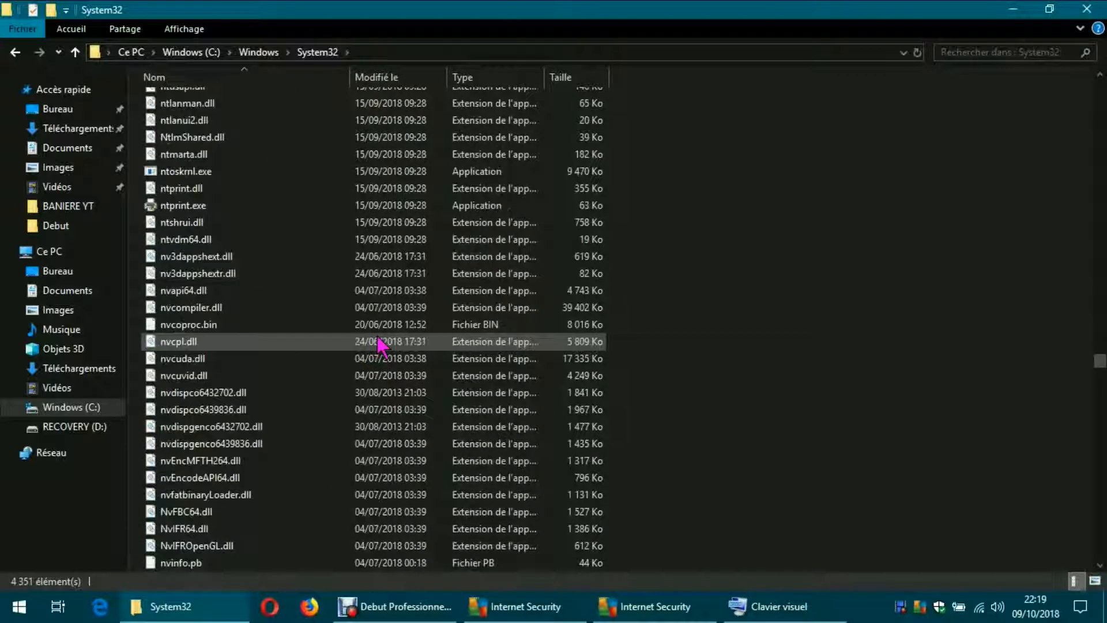
pyautogui.scroll(-2, 382, 345)
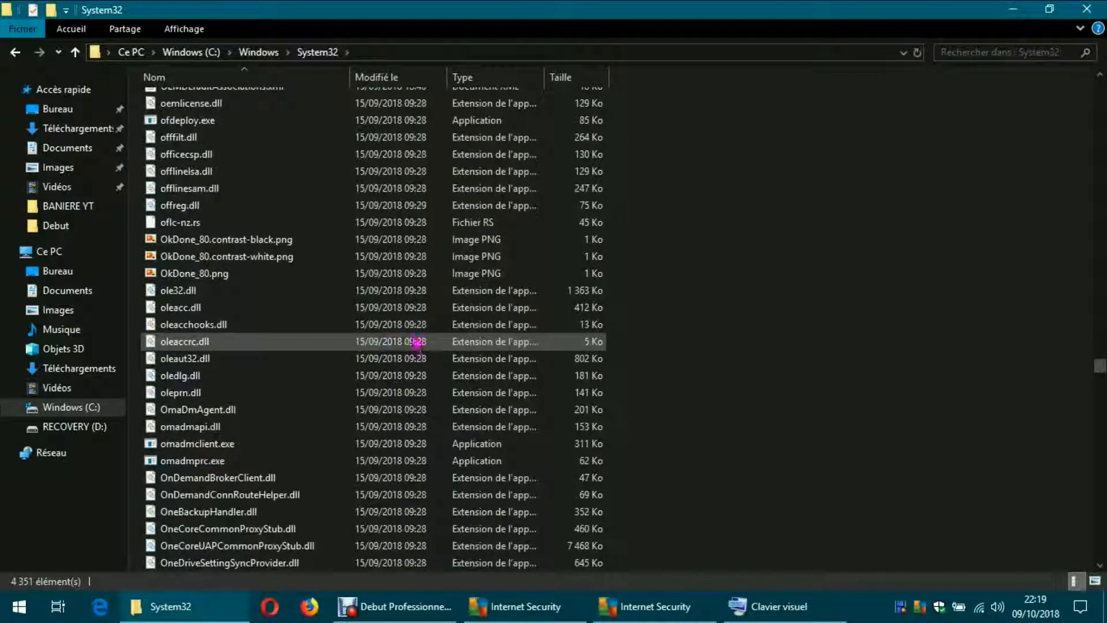
pyautogui.scroll(-11, 404, 309)
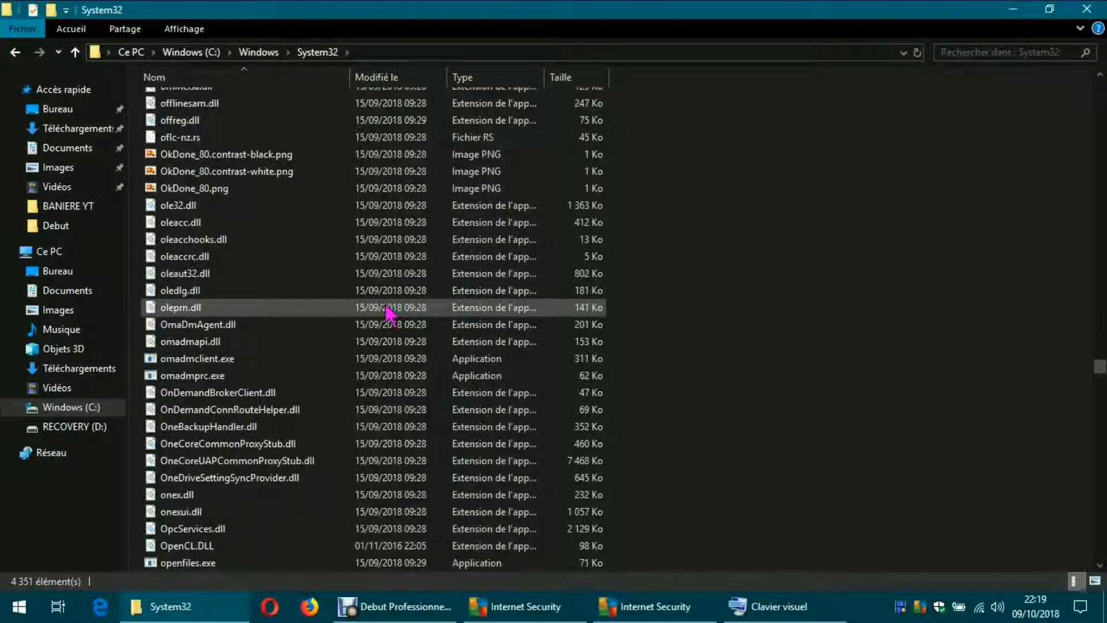
pyautogui.scroll(-2, 388, 312)
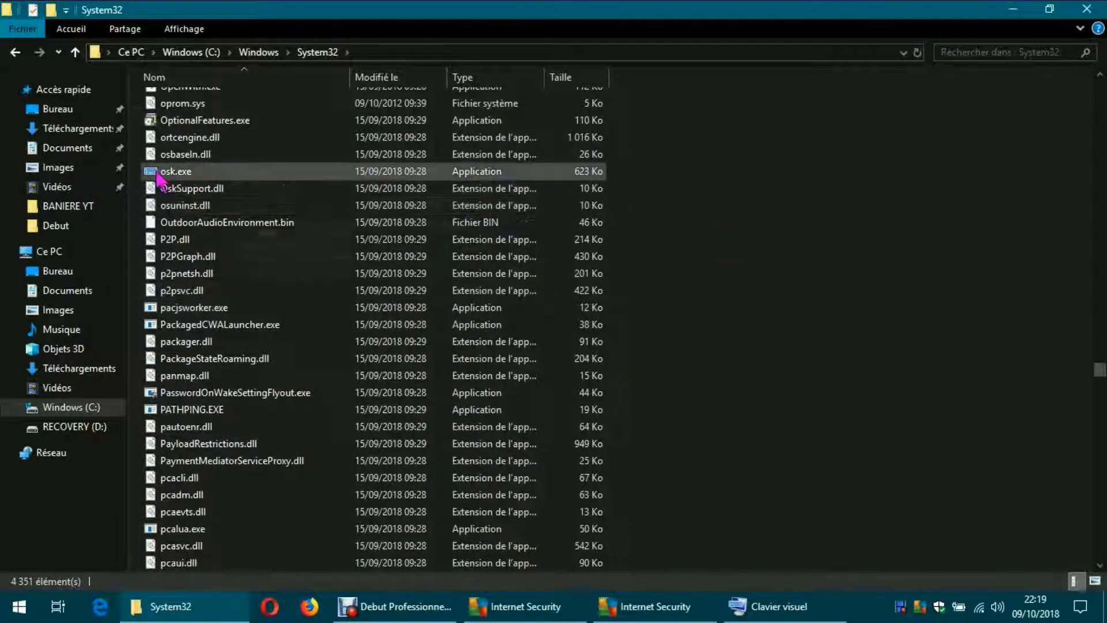
pyautogui.moveTo(222, 179)
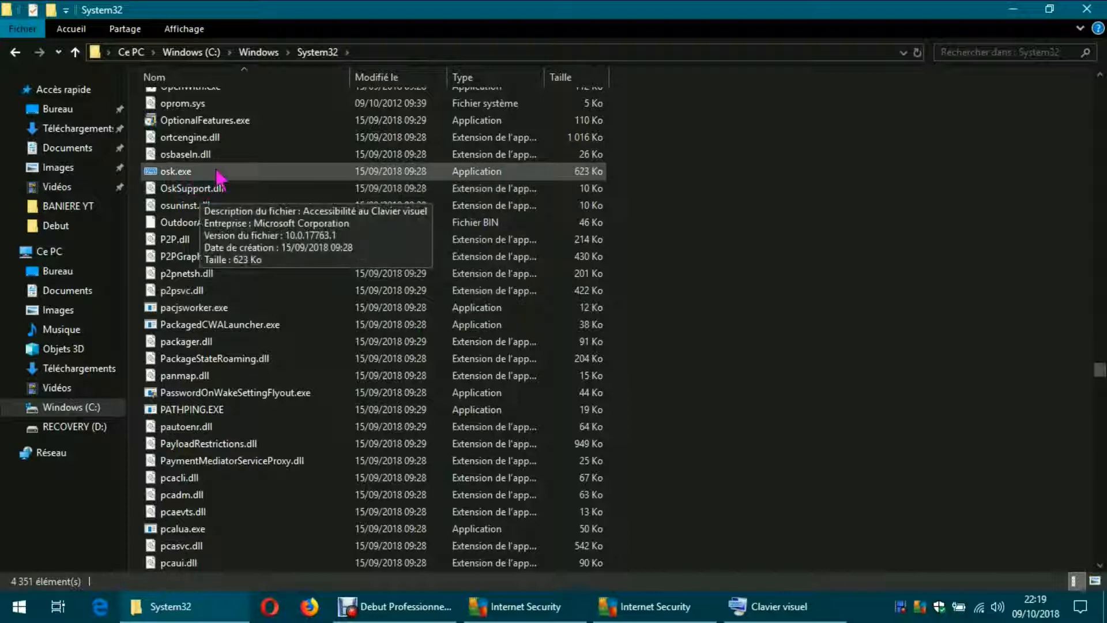
# - Examine the files listed around osk.exe in System32, and close the File Explorer window
pyautogui.scroll(2, 228, 183)
pyautogui.scroll(2, 259, 201)
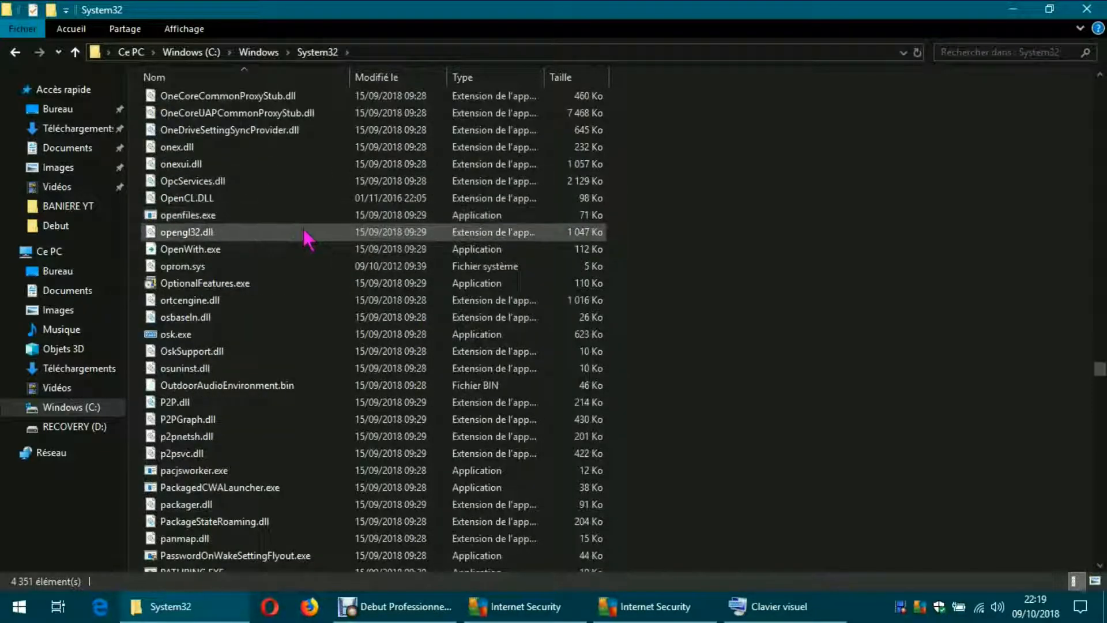
pyautogui.scroll(2, 306, 233)
pyautogui.scroll(2, 306, 234)
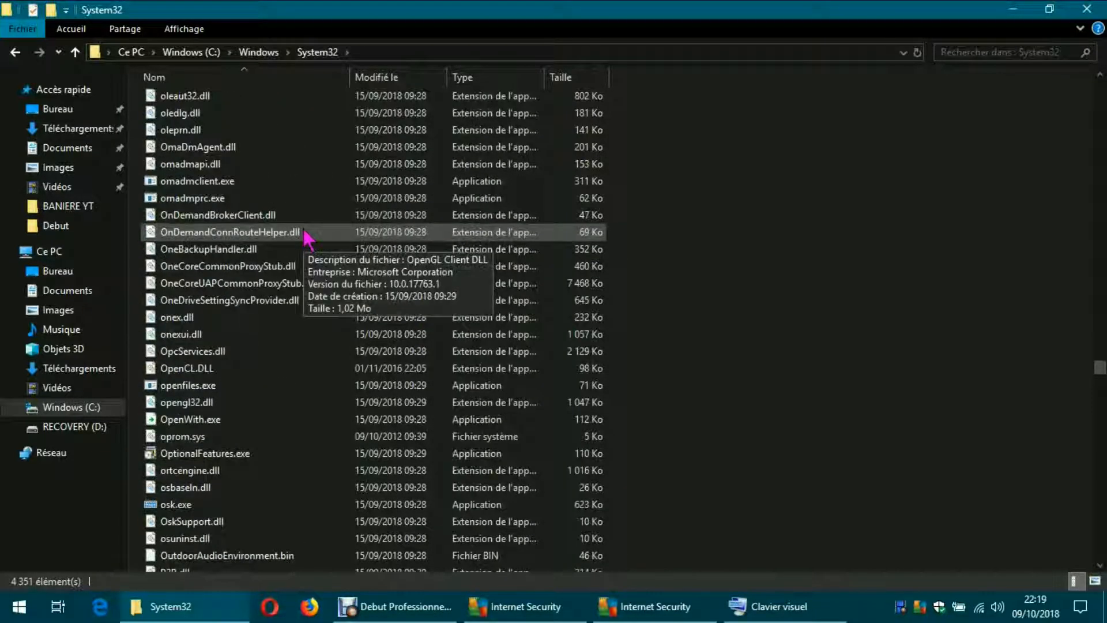
pyautogui.scroll(-2, 306, 234)
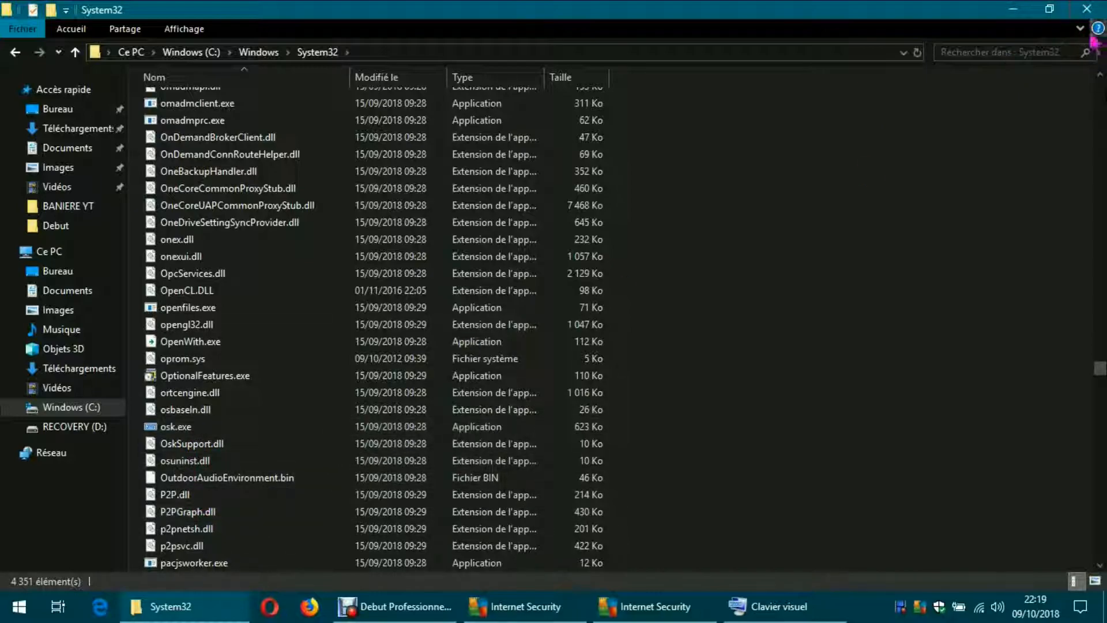
pyautogui.click(1086, 8)
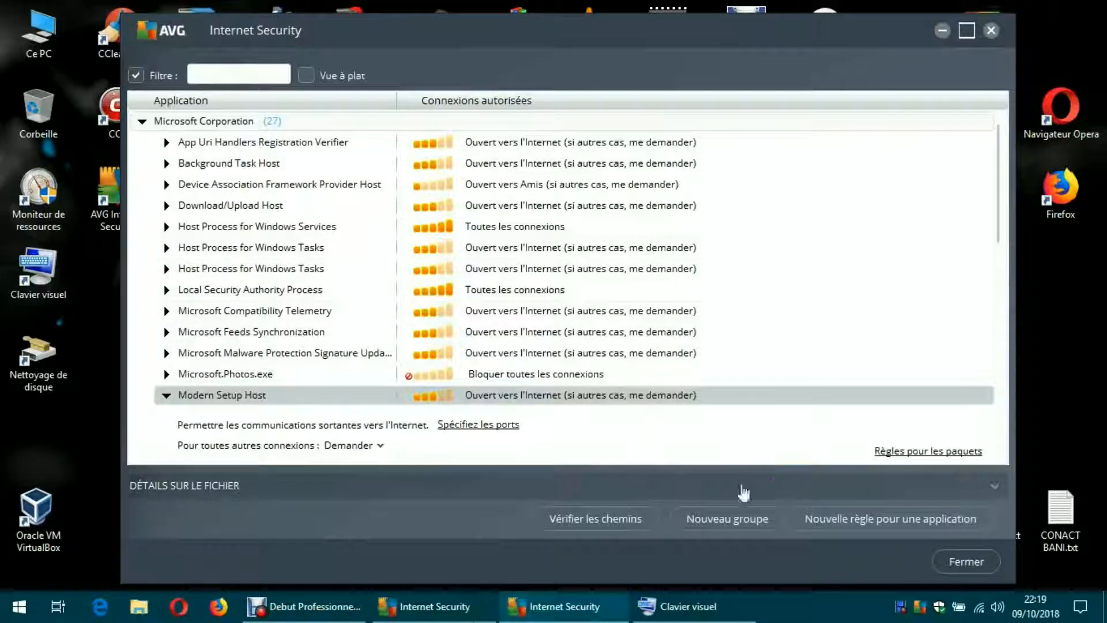
# - Try to add a new firewall application rule, browsing from the C: drive through Windows to System32 for the executable
pyautogui.click(862, 522)
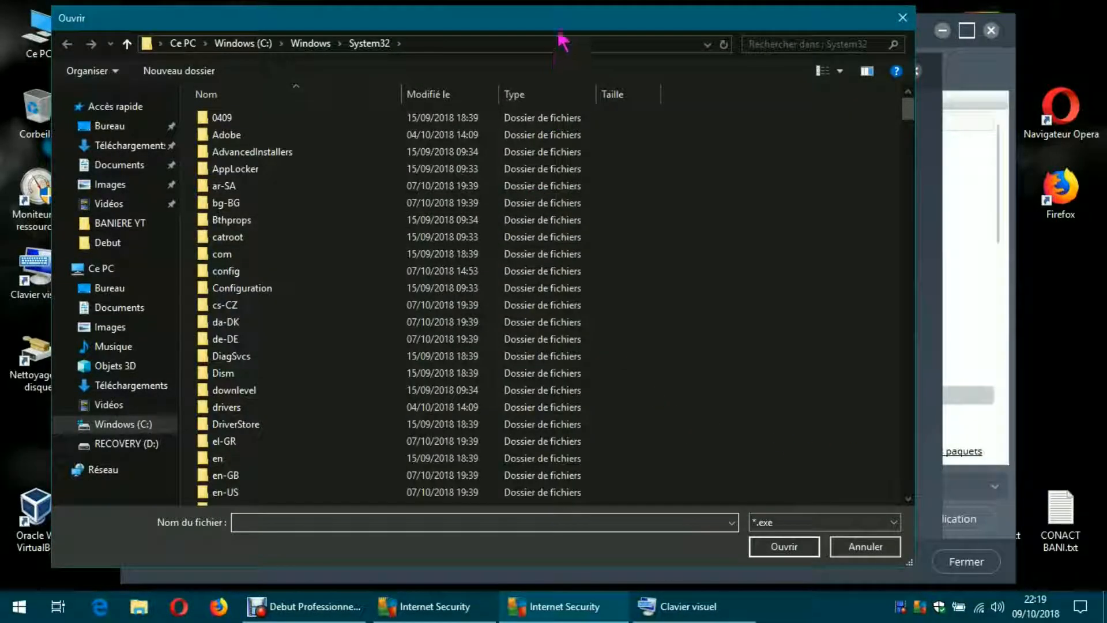
pyautogui.moveTo(561, 34); pyautogui.dragTo(654, 34)
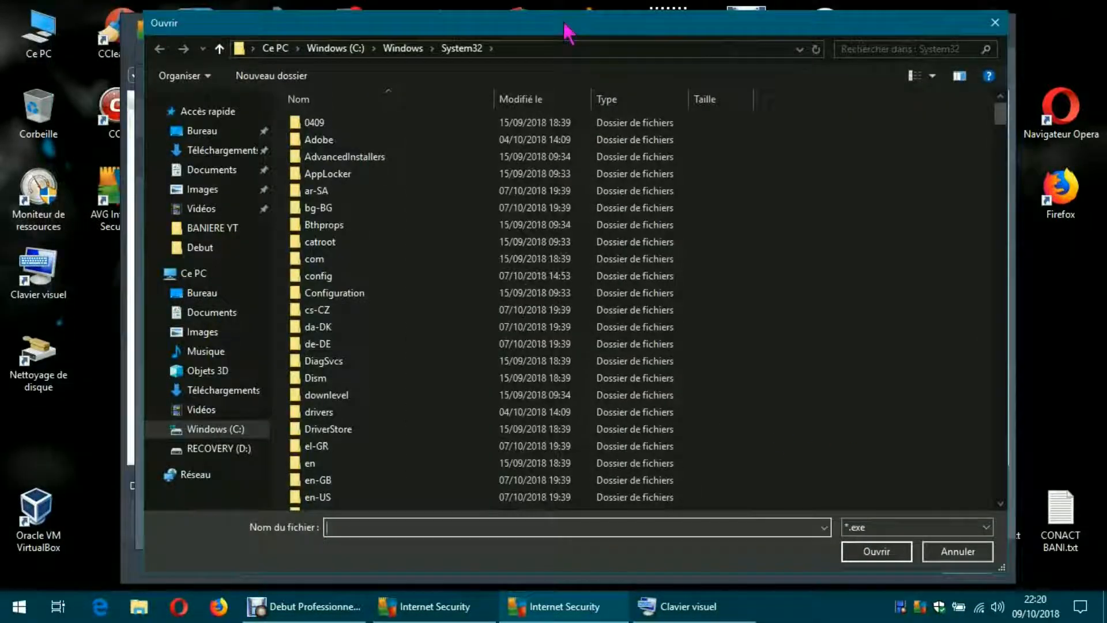
pyautogui.moveTo(563, 30)
pyautogui.mouseDown()
pyautogui.moveTo(593, 68)
pyautogui.moveTo(563, 37)
pyautogui.mouseUp()
pyautogui.click(222, 443)
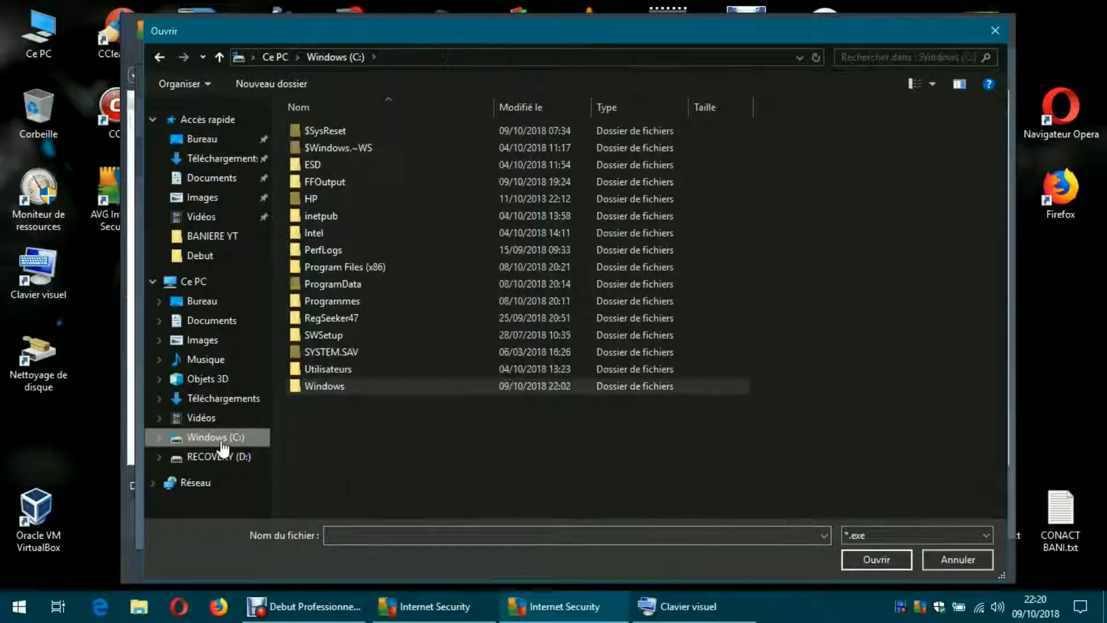
pyautogui.doubleClick(320, 387)
pyautogui.scroll(-20, 549, 384)
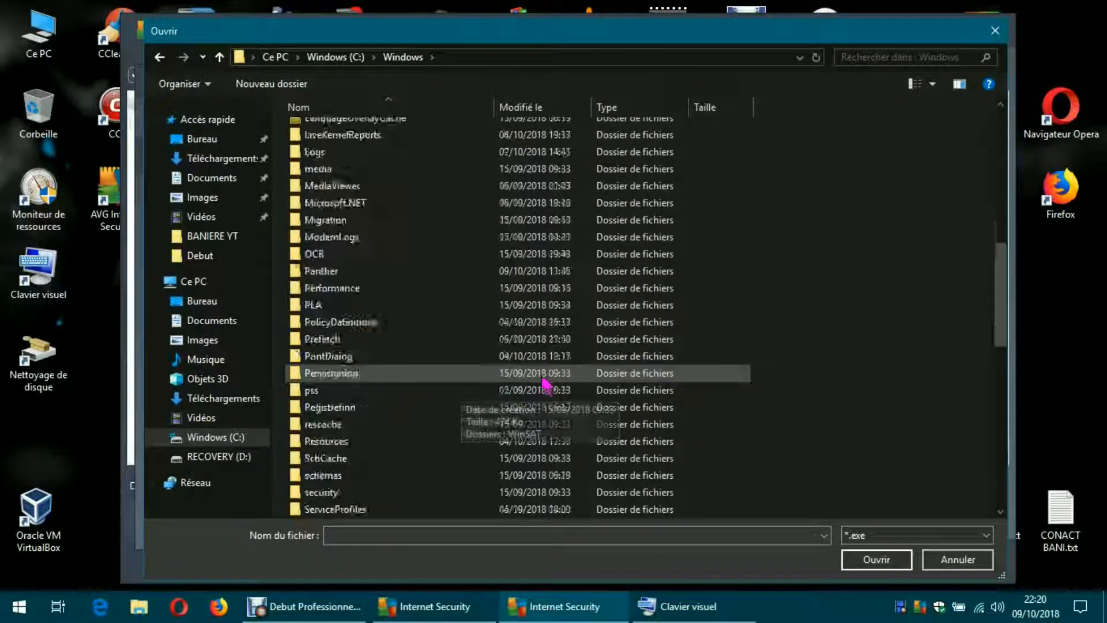
pyautogui.scroll(2, 554, 382)
pyautogui.scroll(3, 555, 383)
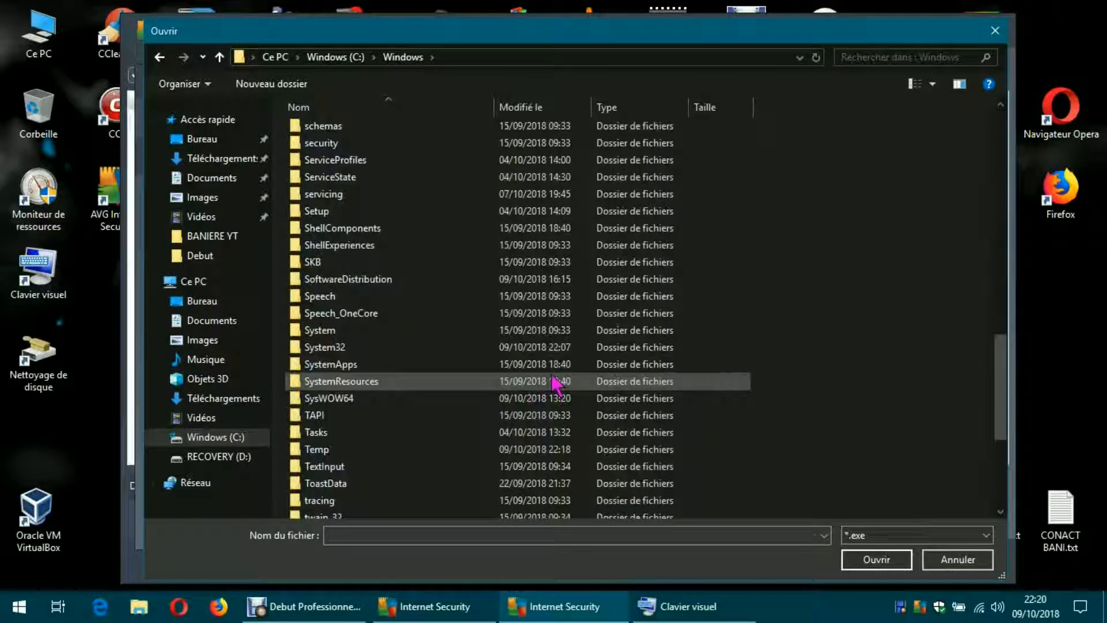
pyautogui.doubleClick(344, 349)
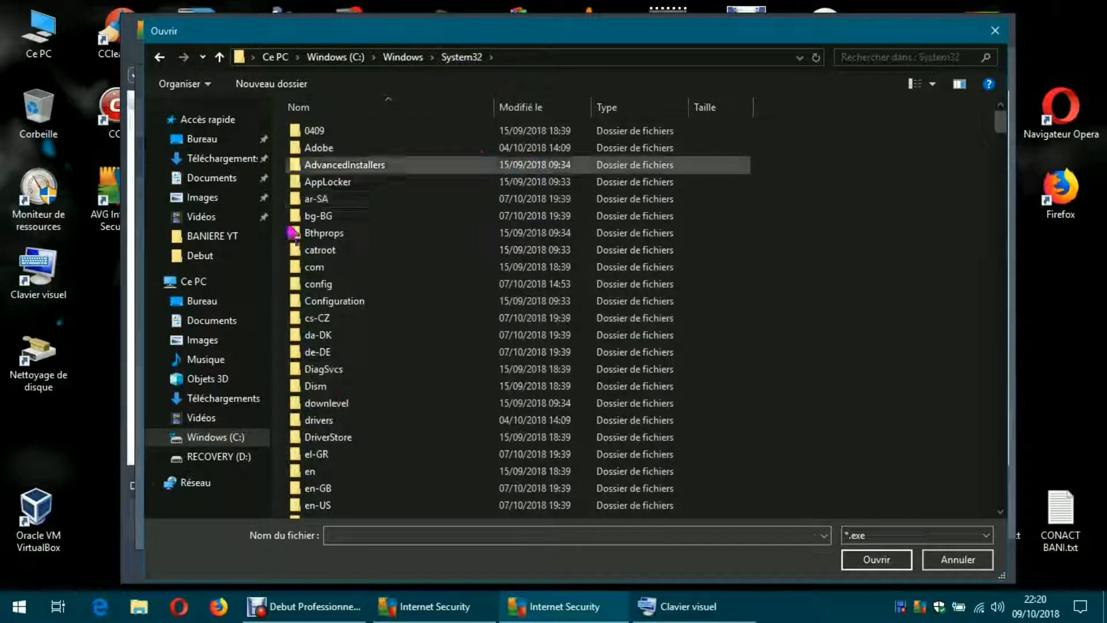
# - Check the System32 executables around OpenWith.exe for osk.exe in the file selection dialog, and close the dialog
pyautogui.moveTo(1001, 123); pyautogui.dragTo(996, 383)
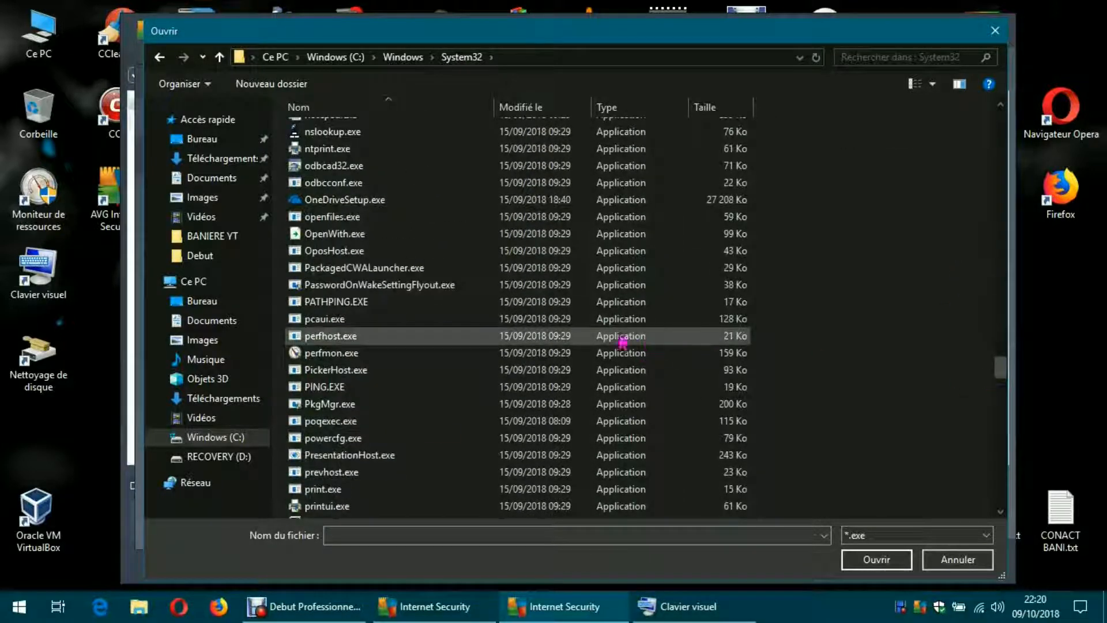
pyautogui.scroll(2, 490, 265)
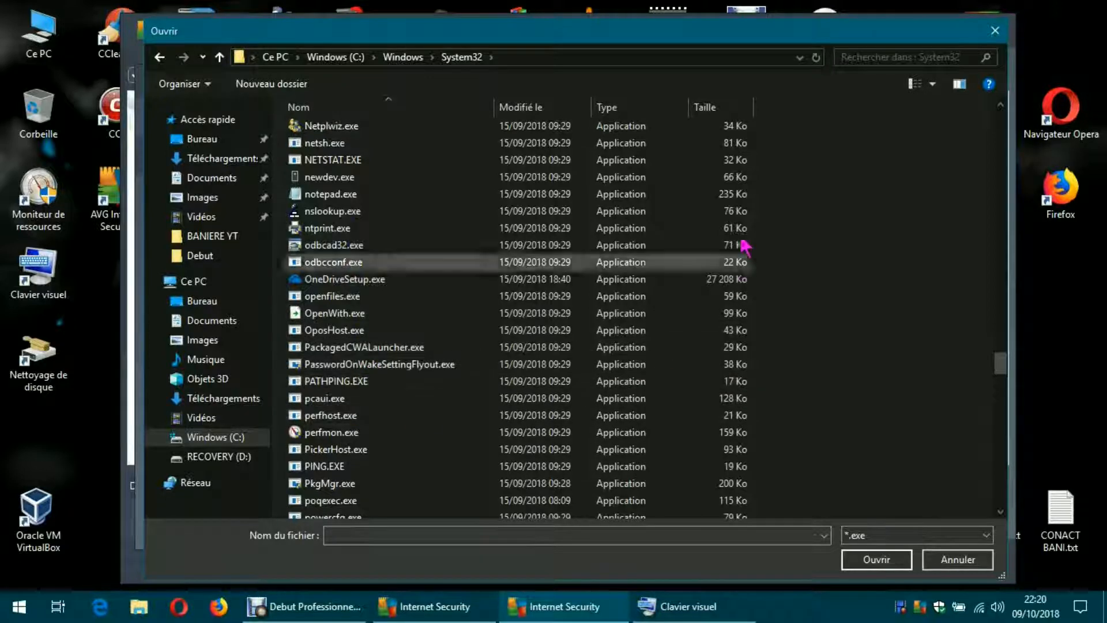
pyautogui.click(996, 32)
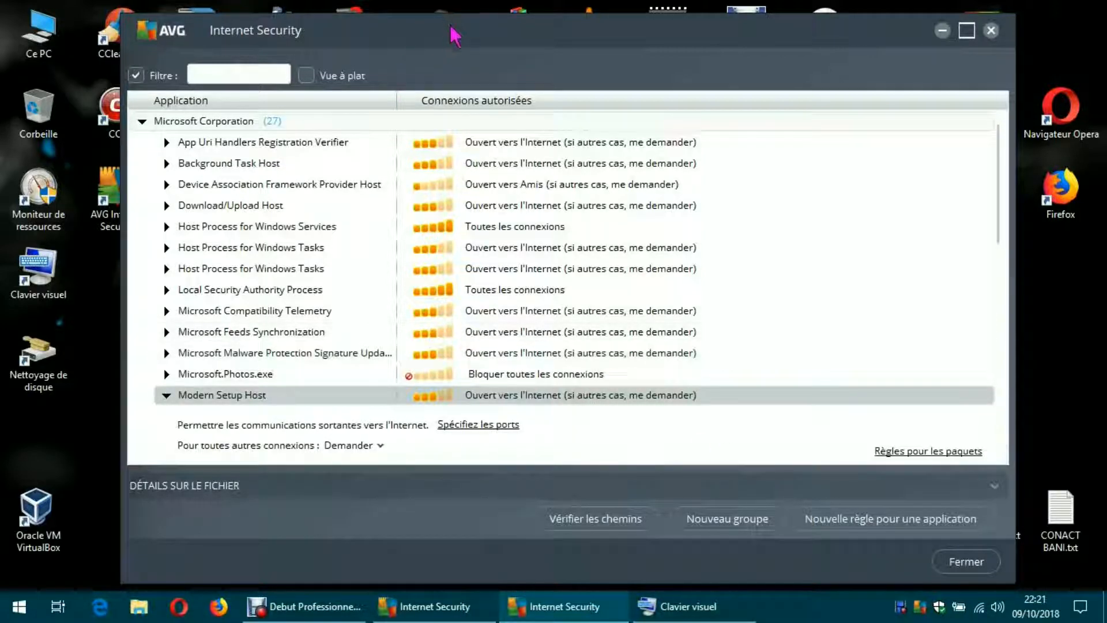
# - Expand the file details of the selected Modern Setup Host rule
pyautogui.moveTo(450, 29); pyautogui.dragTo(474, 34)
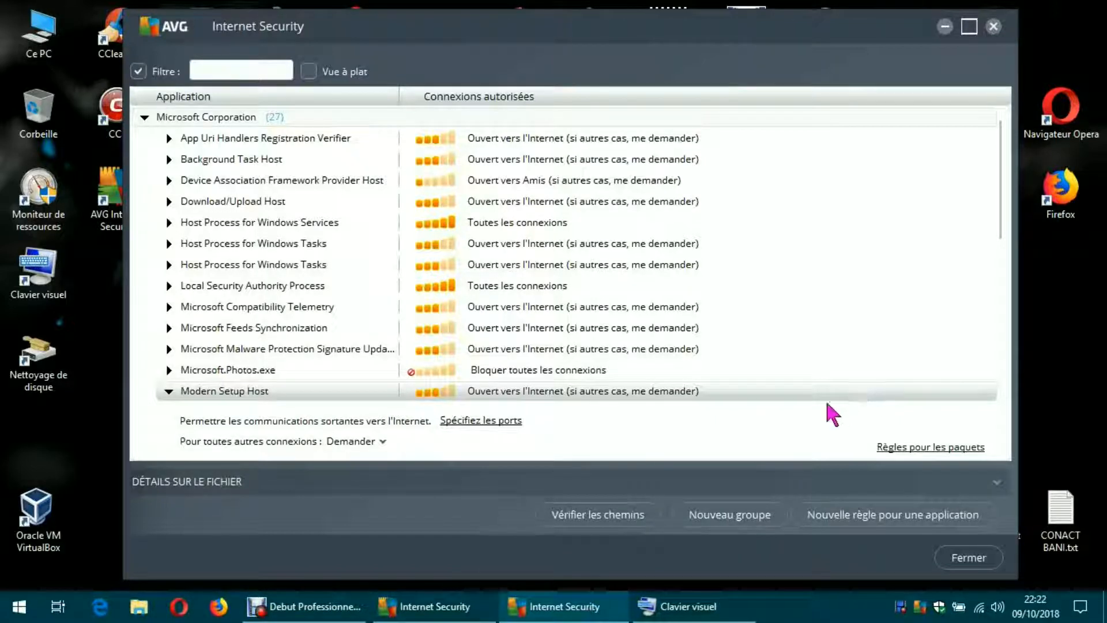
pyautogui.click(876, 516)
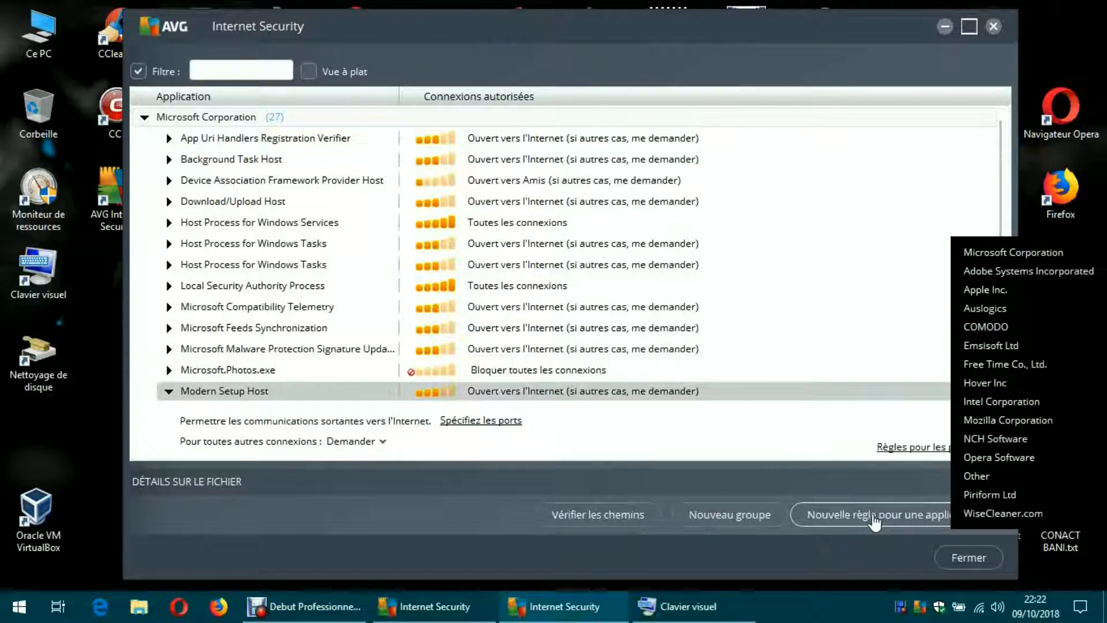
pyautogui.click(476, 484)
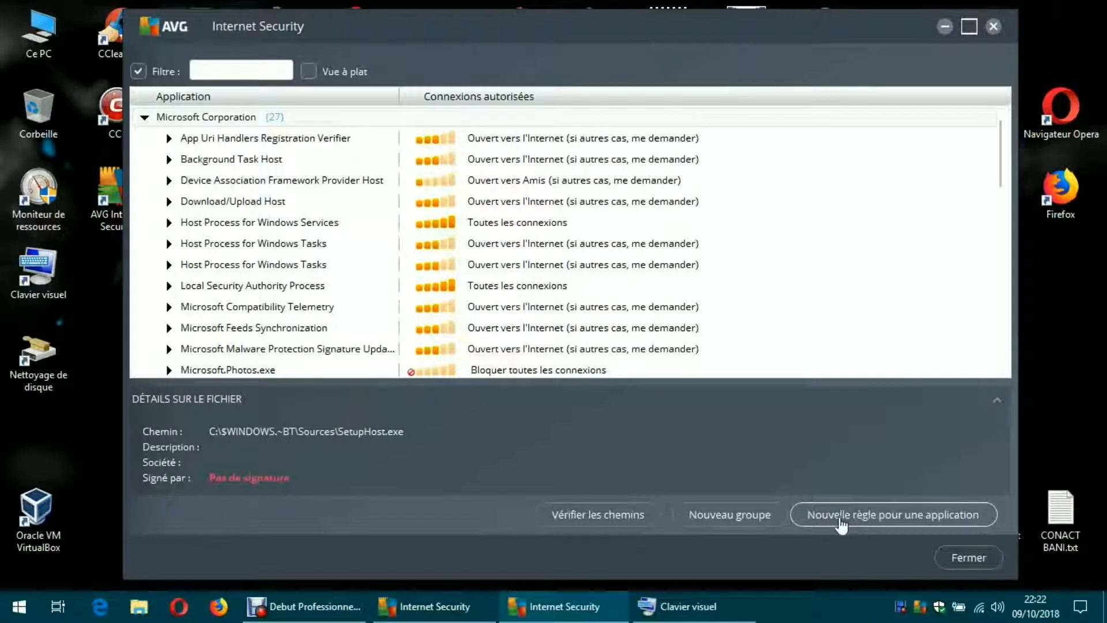
# - Try to add an application rule in the Other group, and cancel the executable selection
pyautogui.click(842, 522)
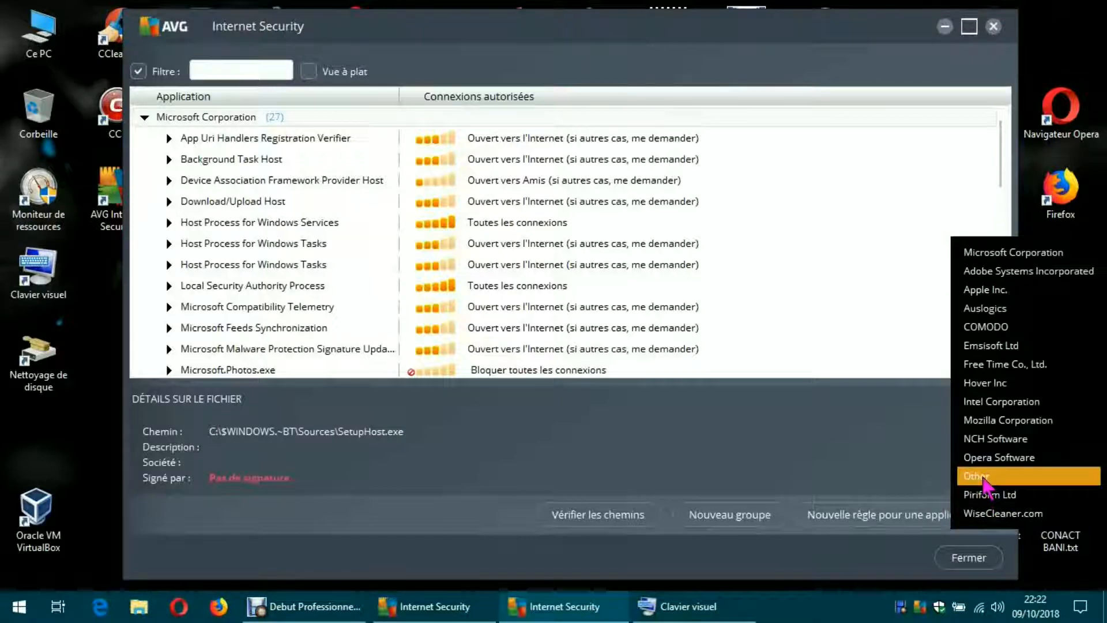
pyautogui.click(988, 477)
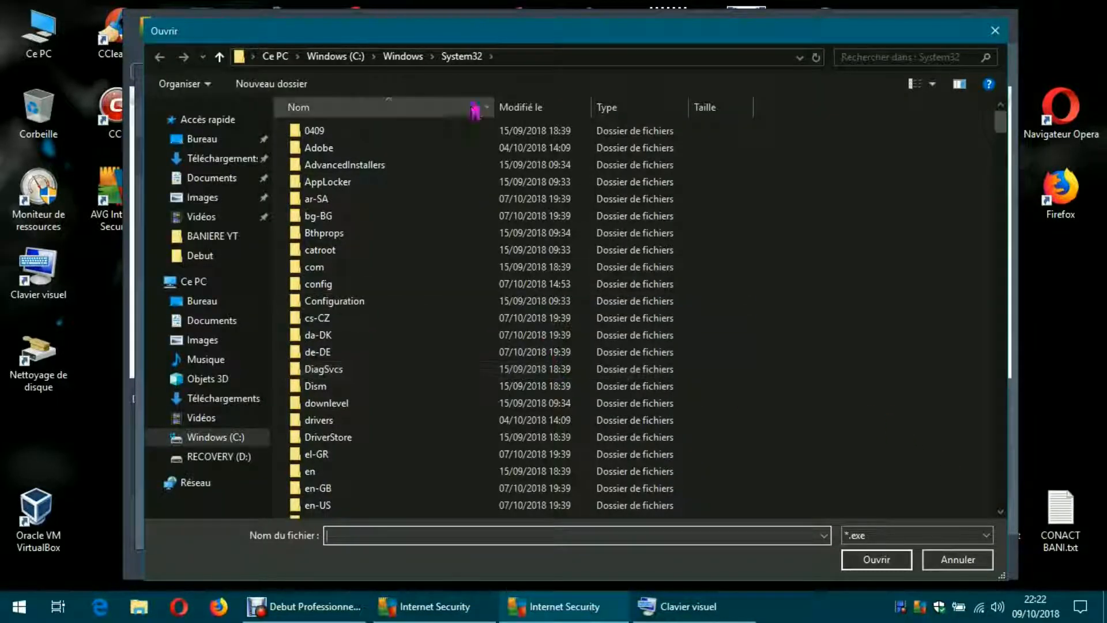
pyautogui.moveTo(556, 32); pyautogui.dragTo(503, 23)
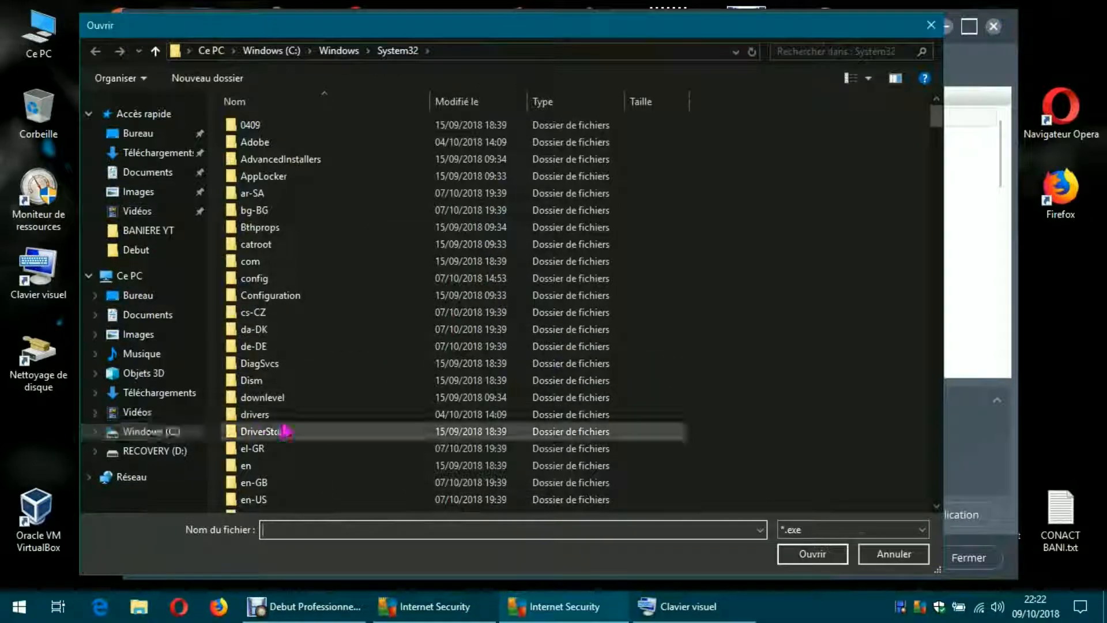
pyautogui.click(931, 25)
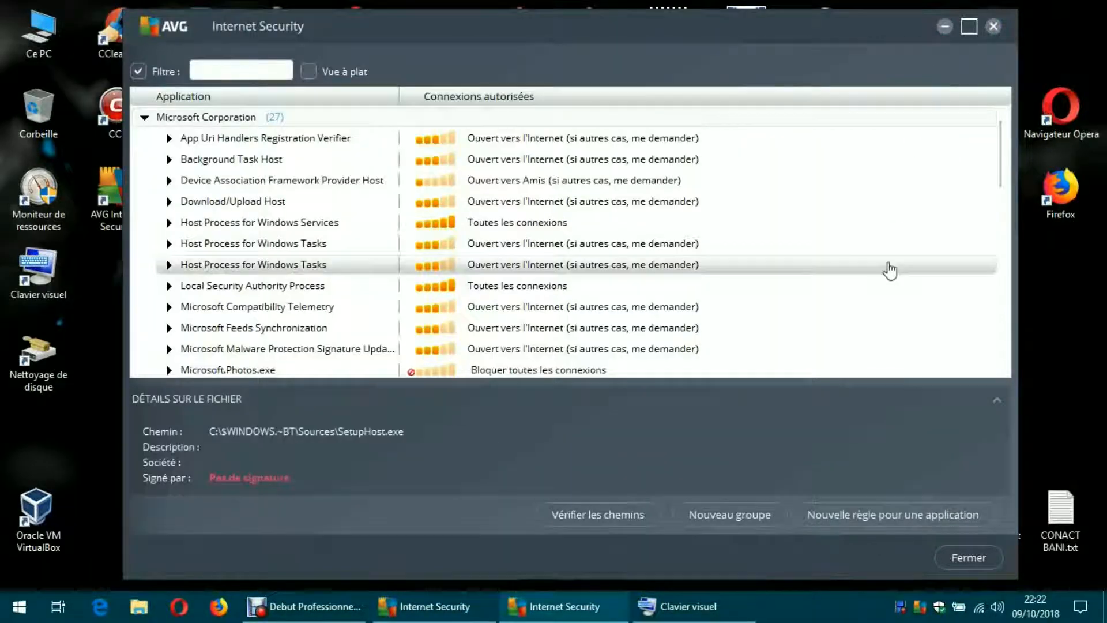
# - Close the firewall application rules and accept the AVG component settings
pyautogui.click(951, 559)
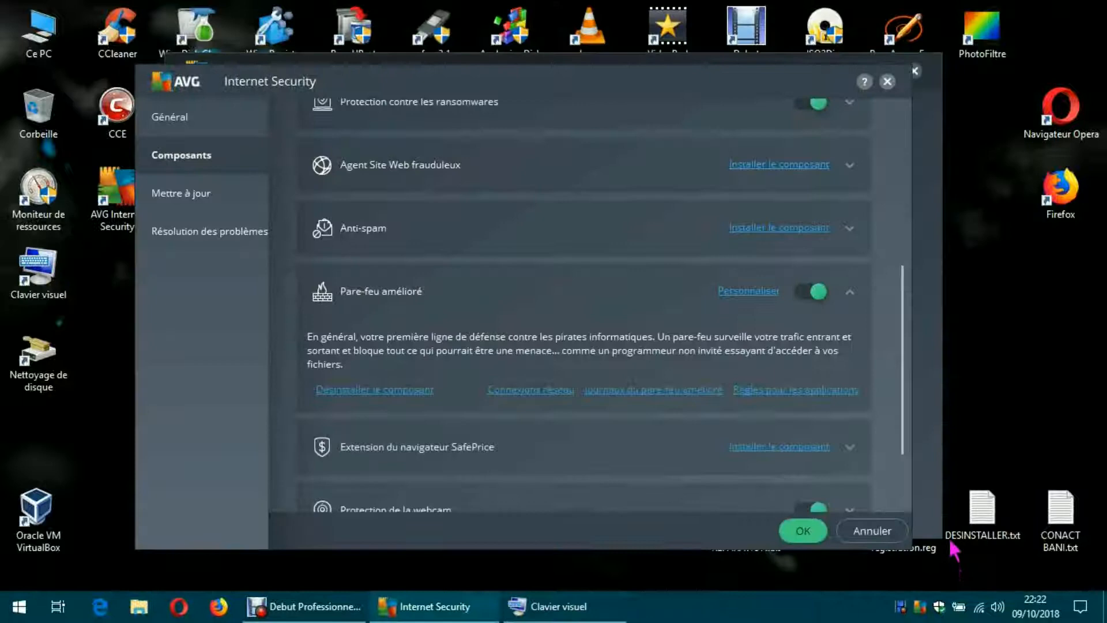
pyautogui.click(809, 529)
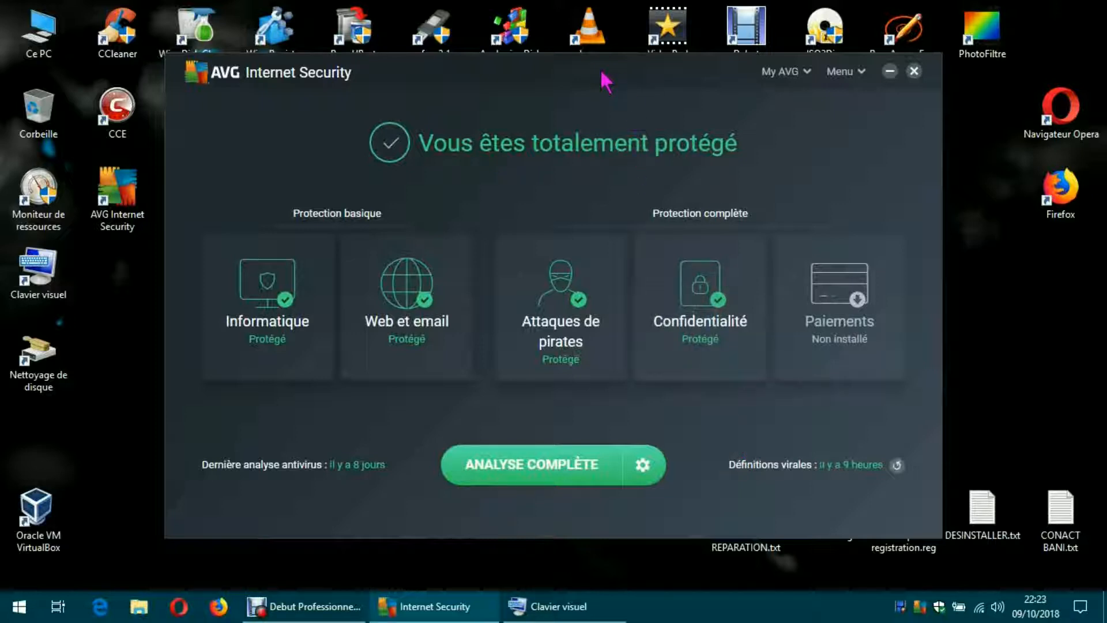
# - Open the application rules of the Pare-feu amélioré component from the AVG component settings
pyautogui.moveTo(603, 81); pyautogui.dragTo(634, 72)
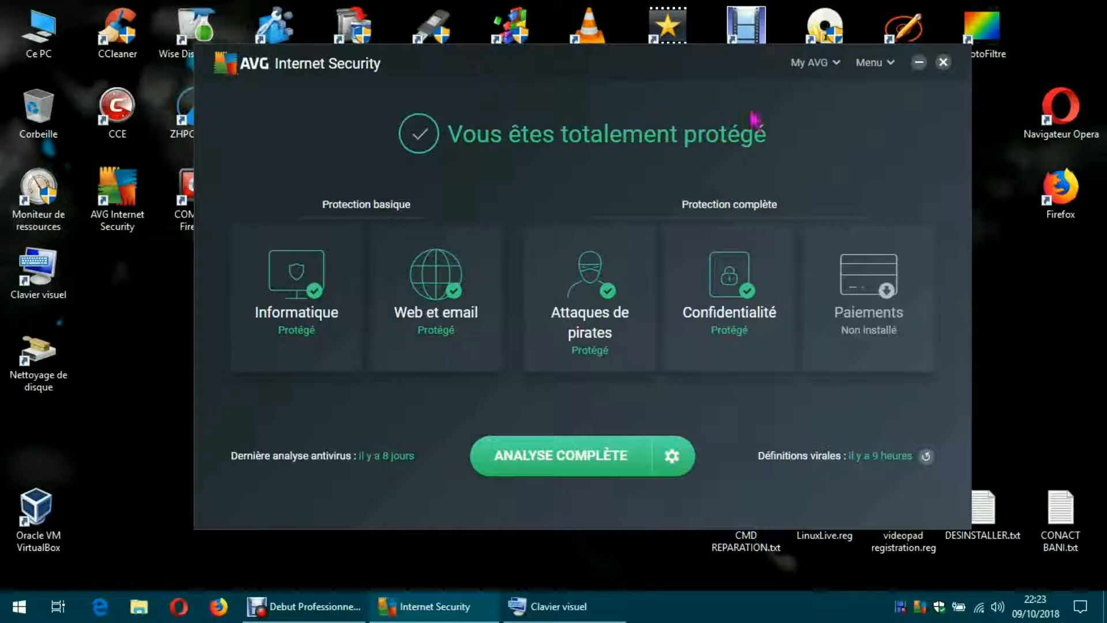
pyautogui.click(872, 66)
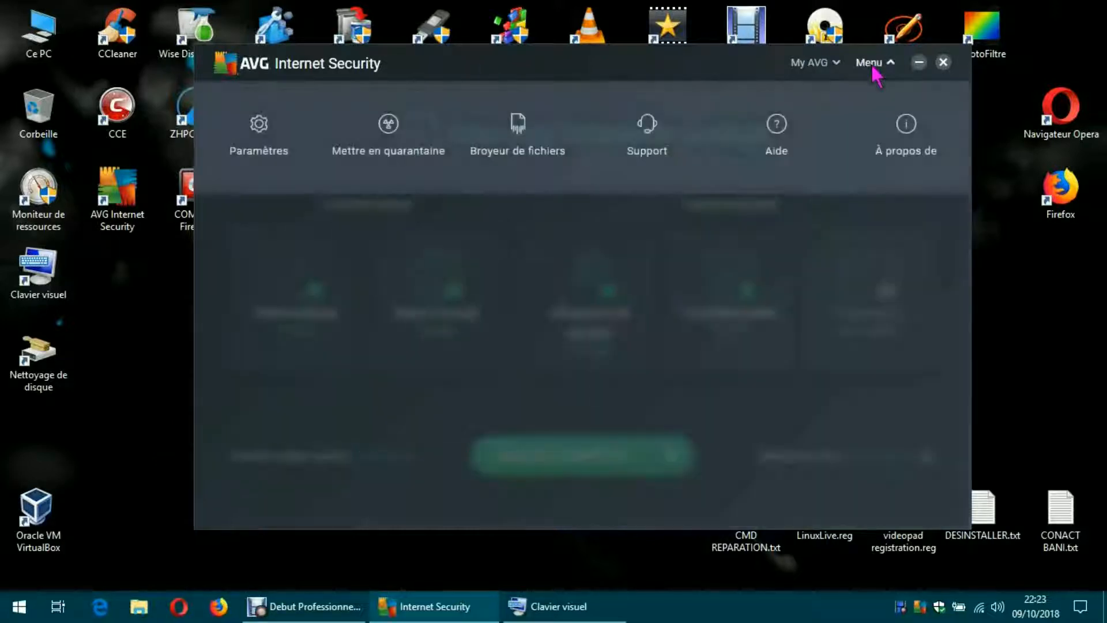
pyautogui.click(259, 154)
pyautogui.click(203, 163)
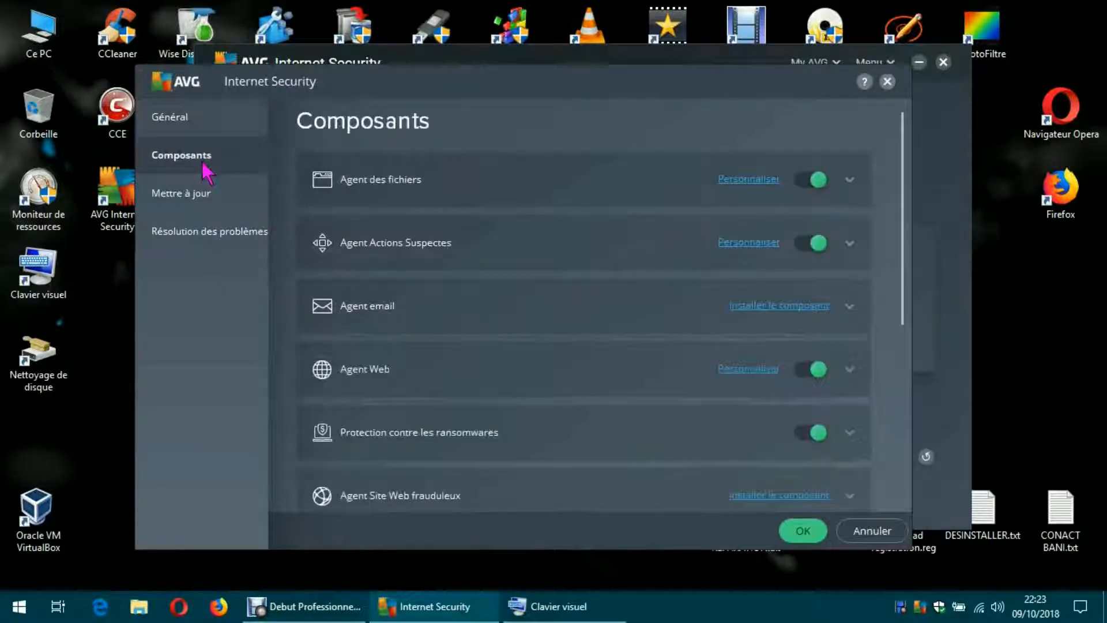
pyautogui.scroll(-5, 895, 289)
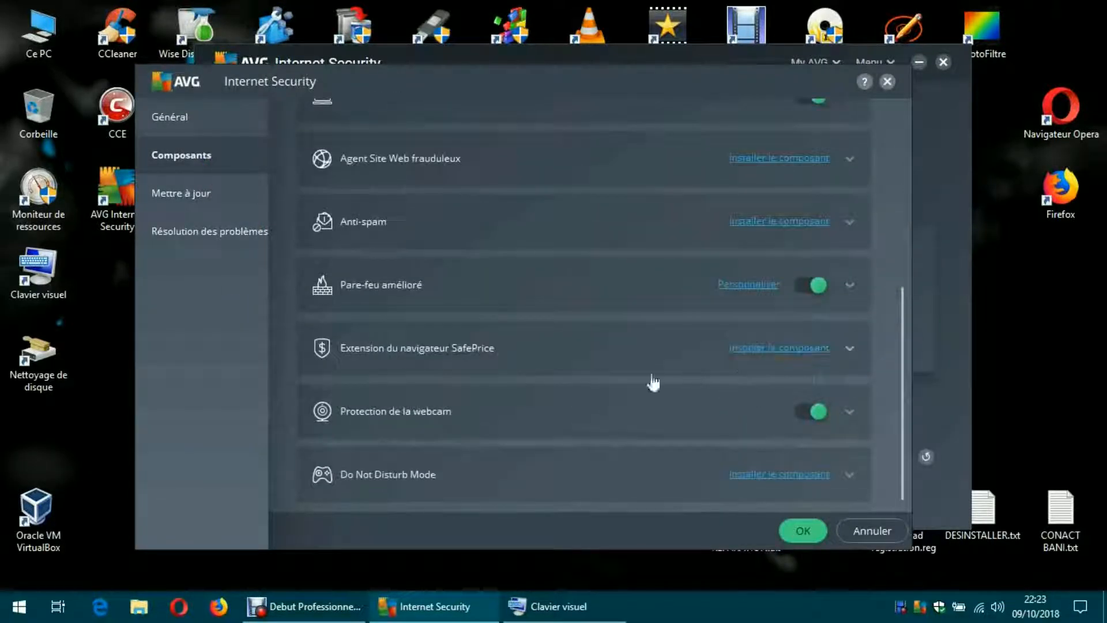
pyautogui.click(850, 287)
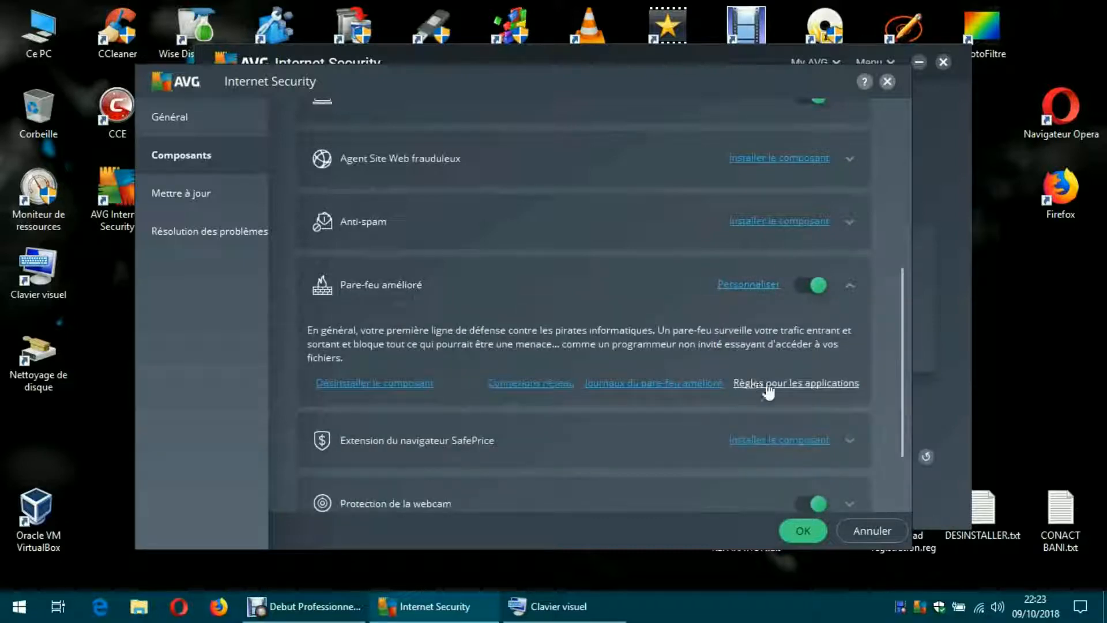
pyautogui.click(768, 386)
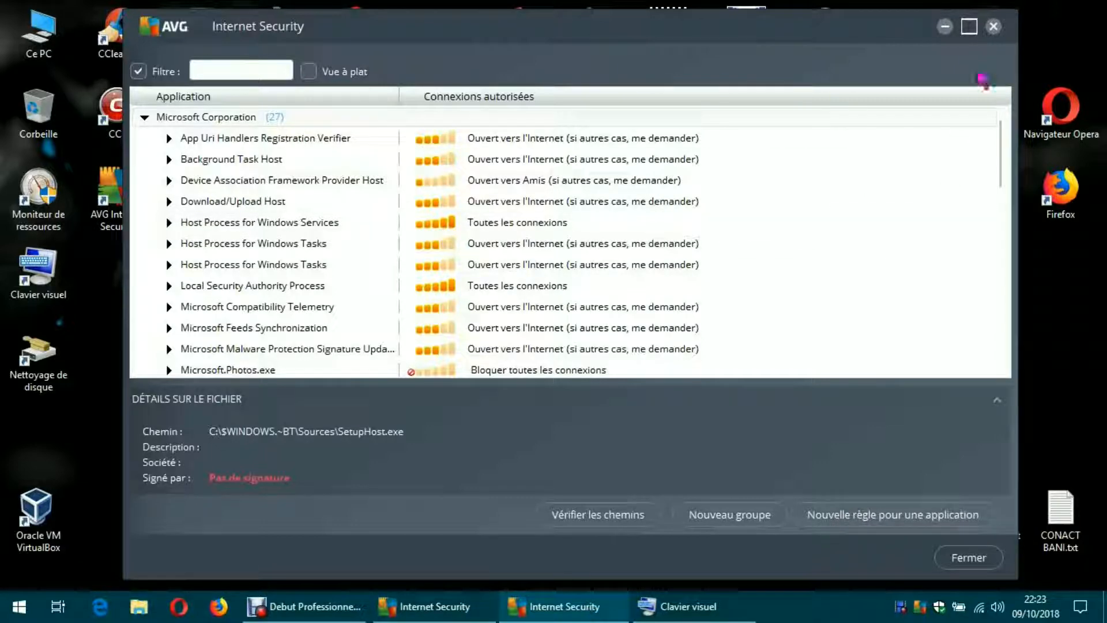
# - Close the firewall application rules, the component settings and the AVG Internet Security main window
pyautogui.click(994, 27)
pyautogui.click(887, 81)
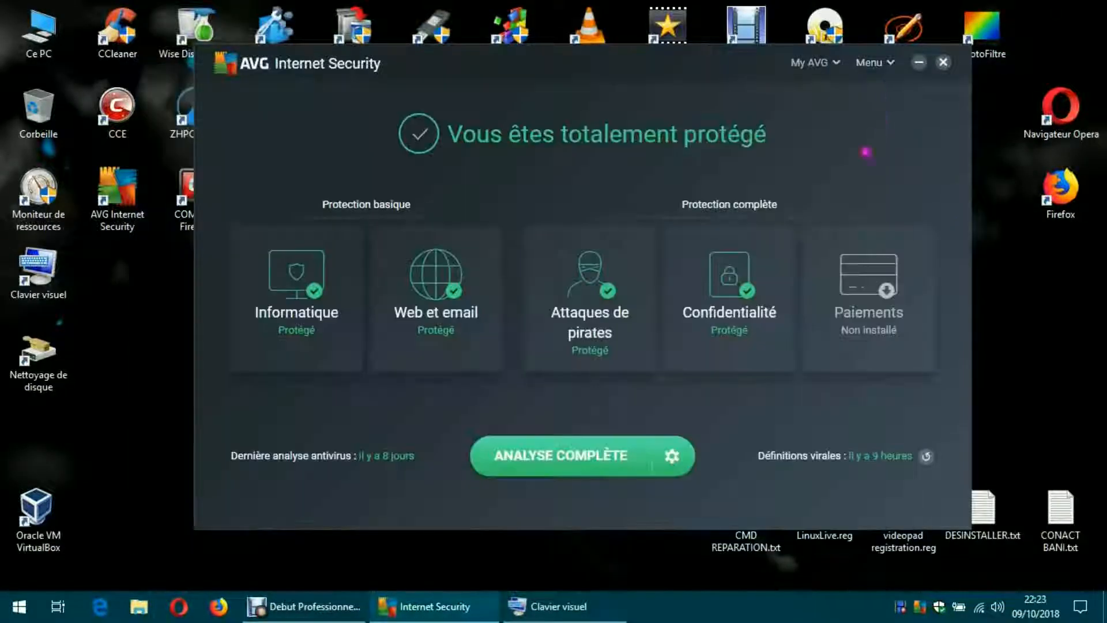
pyautogui.click(65, 299)
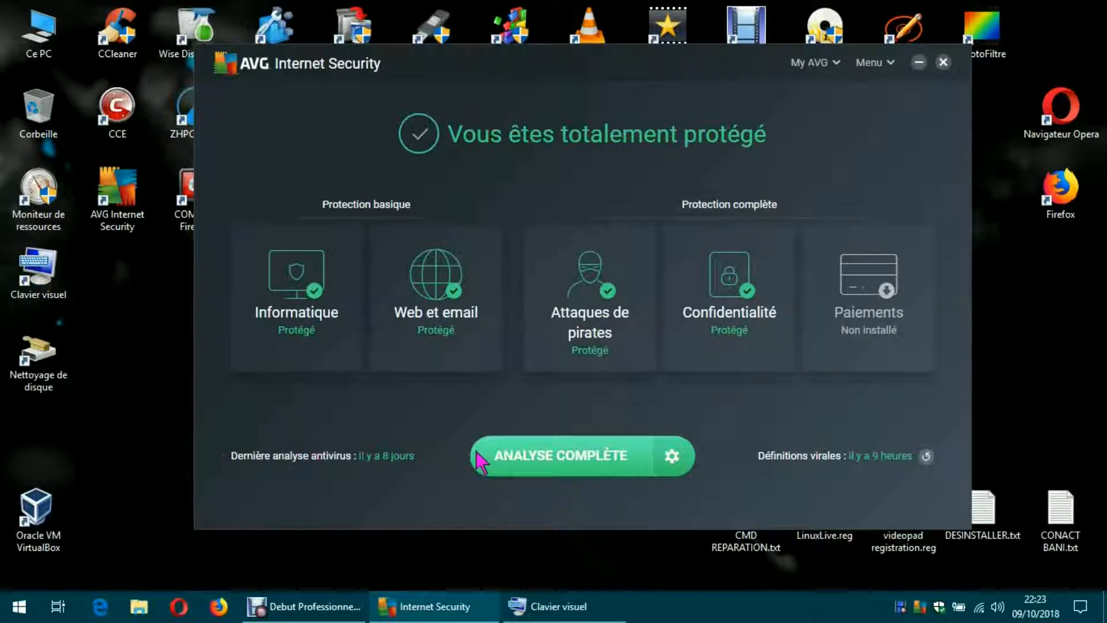
pyautogui.click(944, 62)
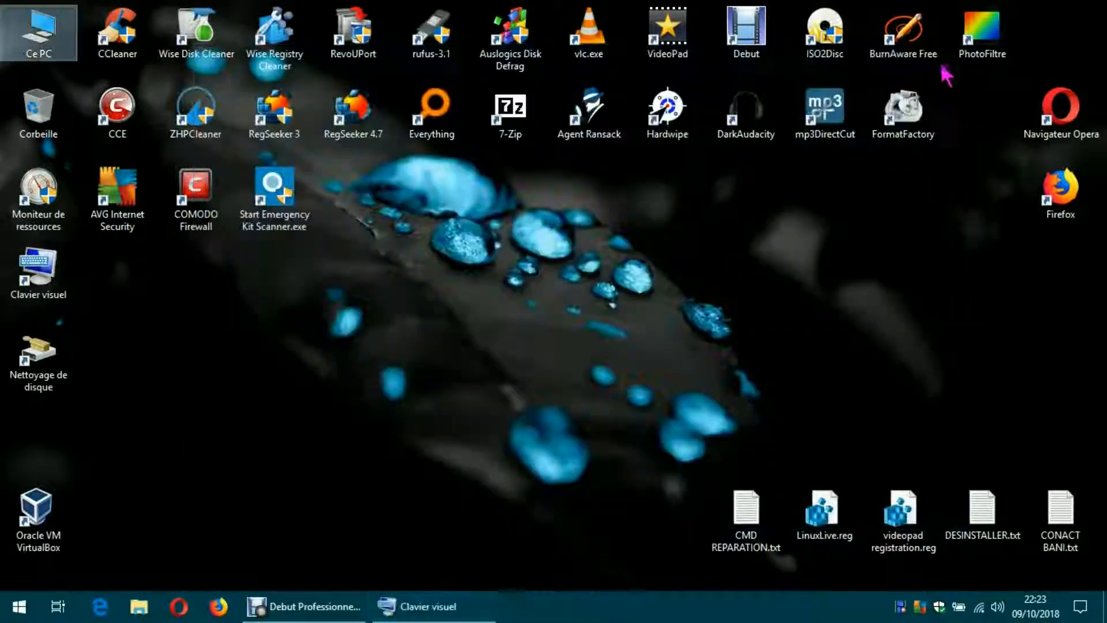